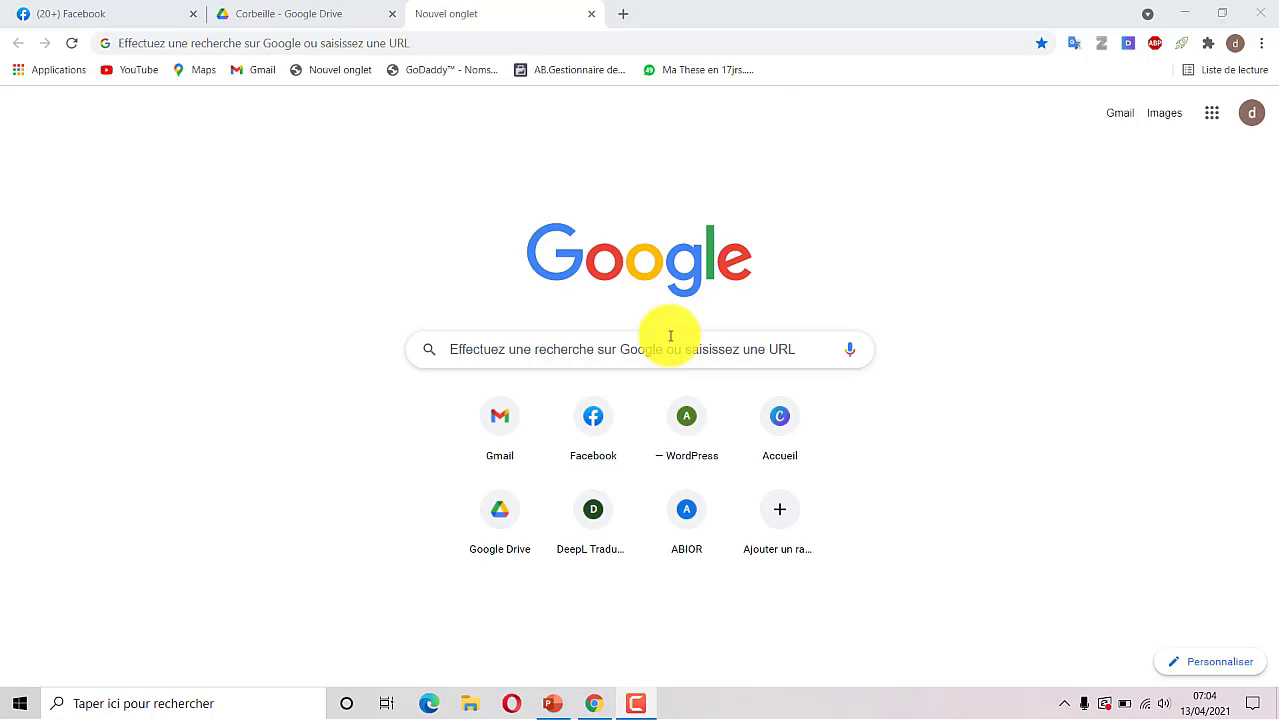
# Step: Search Google for facebook and open the Facebook login site from the results
pyautogui.click(587, 351)
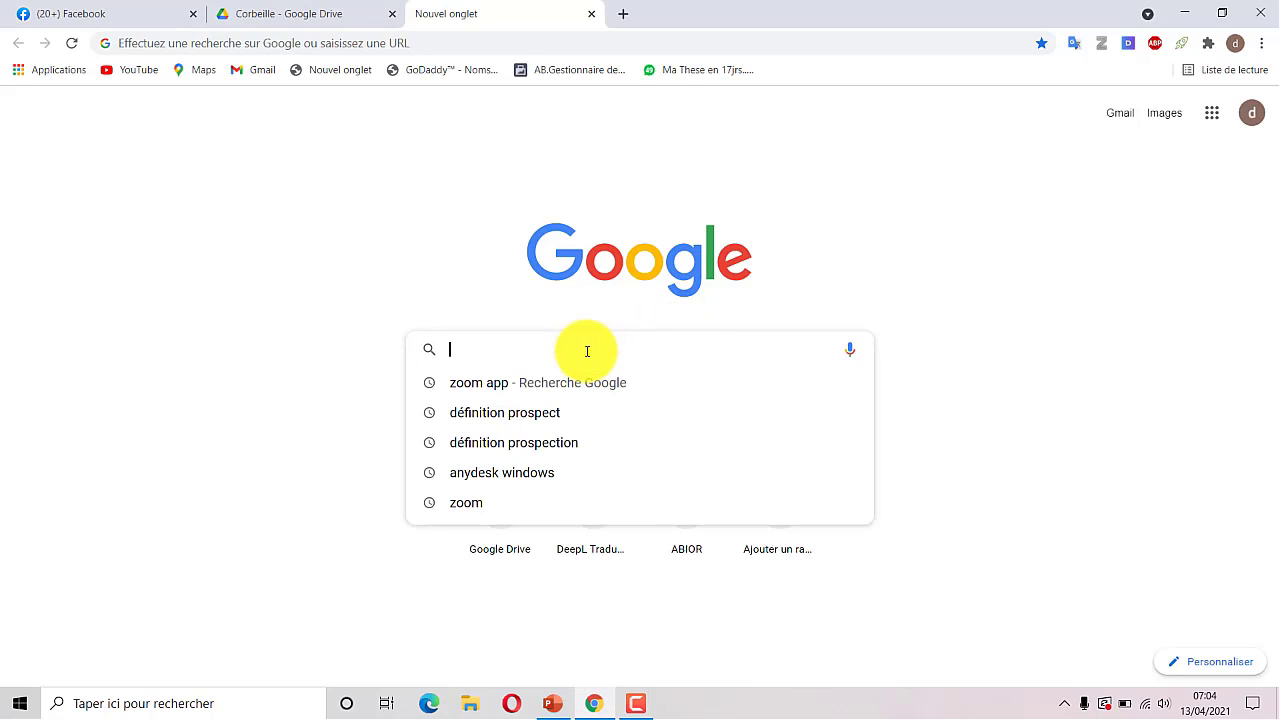
pyautogui.write('face')
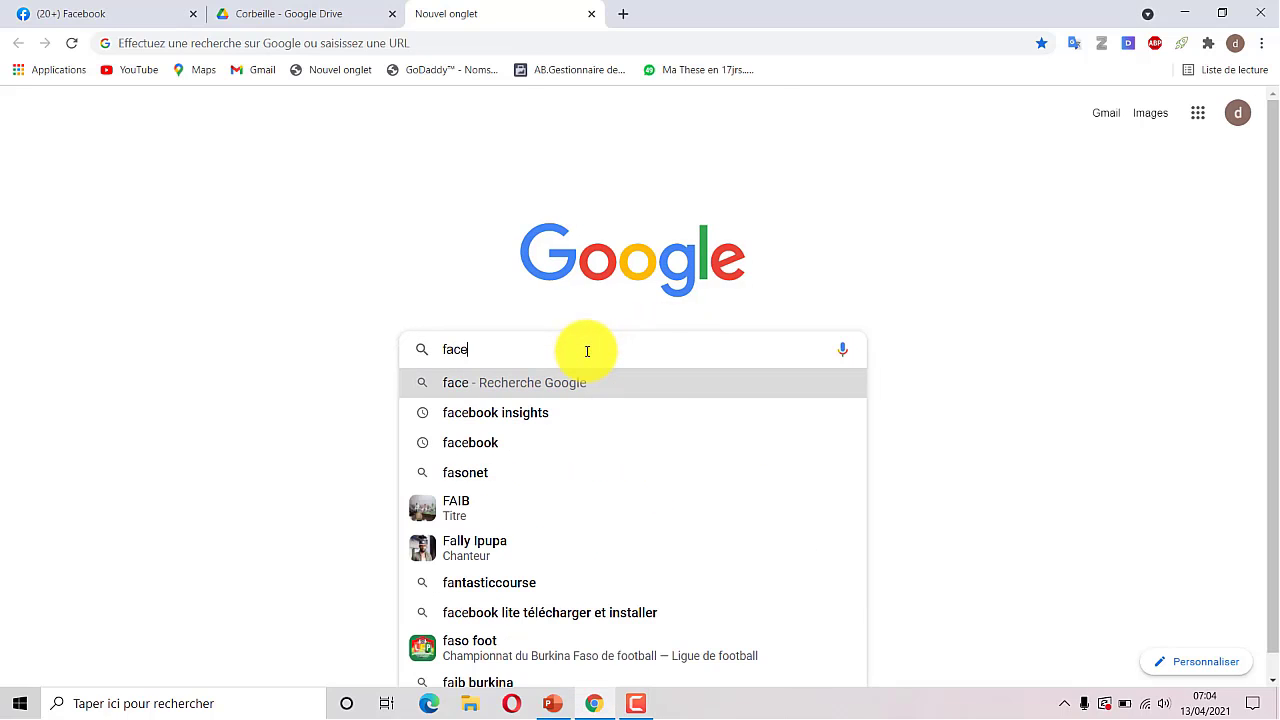
pyautogui.write('book')
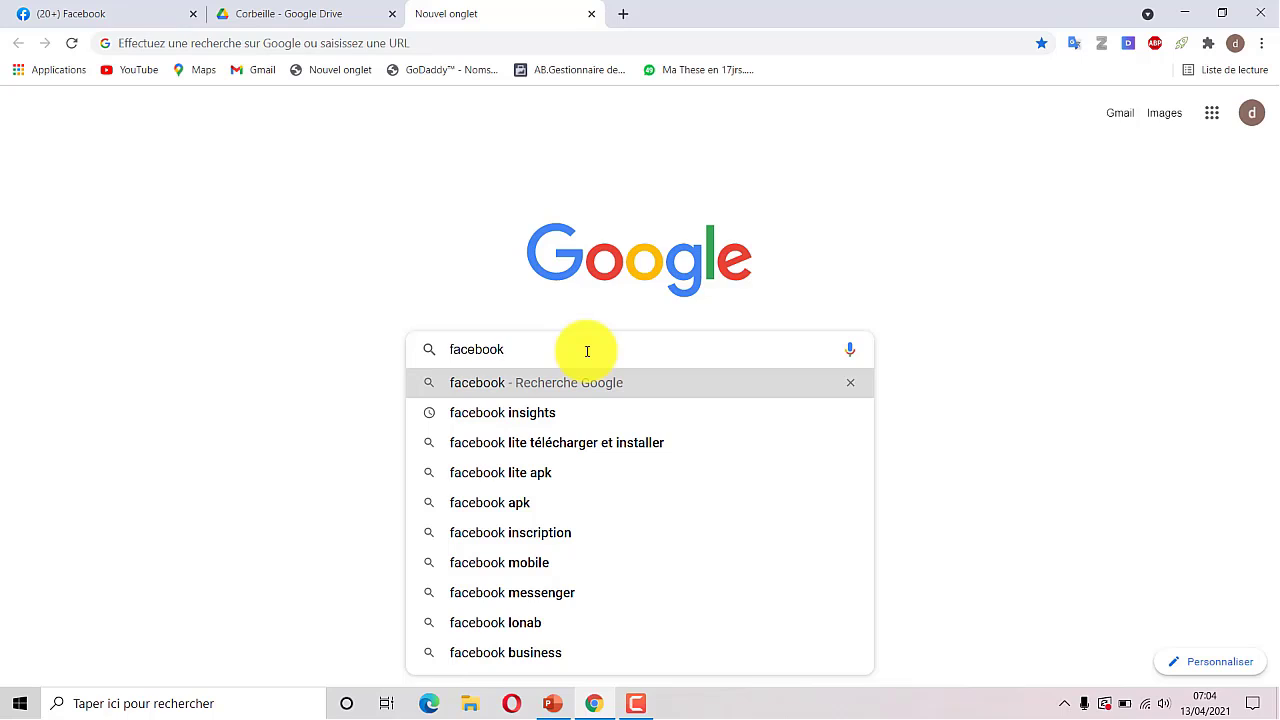
pyautogui.press('Return')
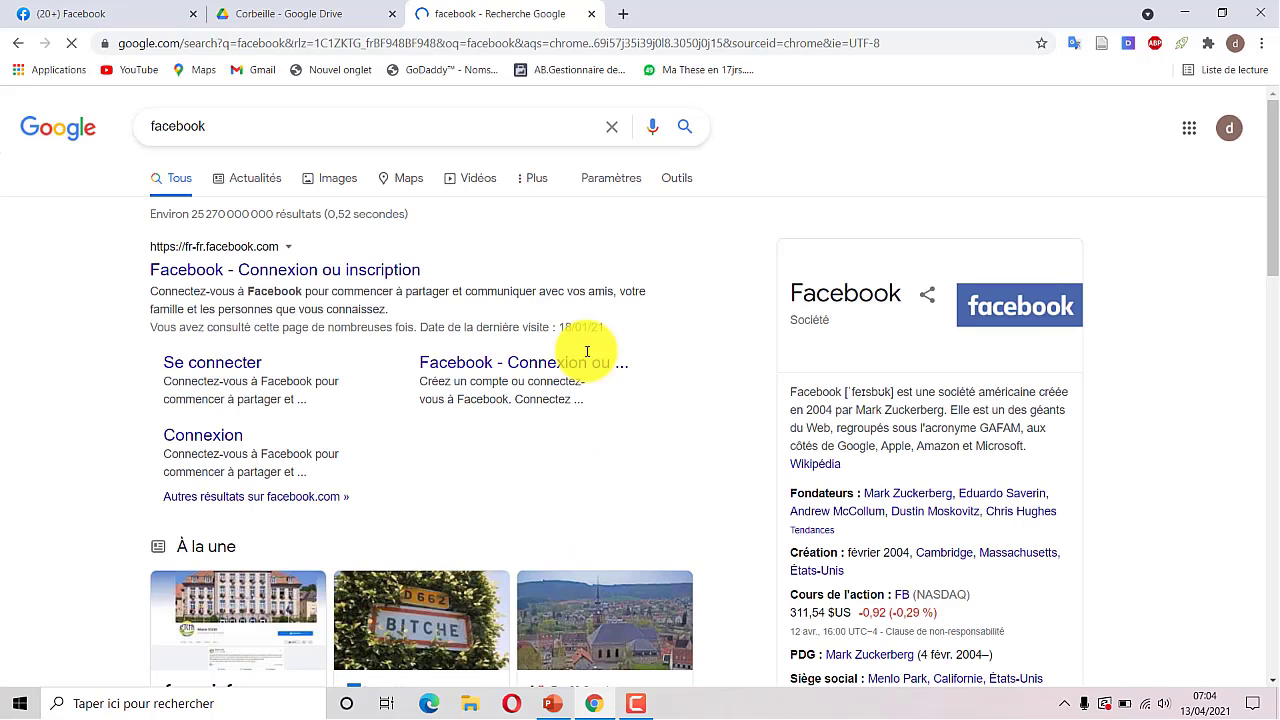
pyautogui.click(197, 279)
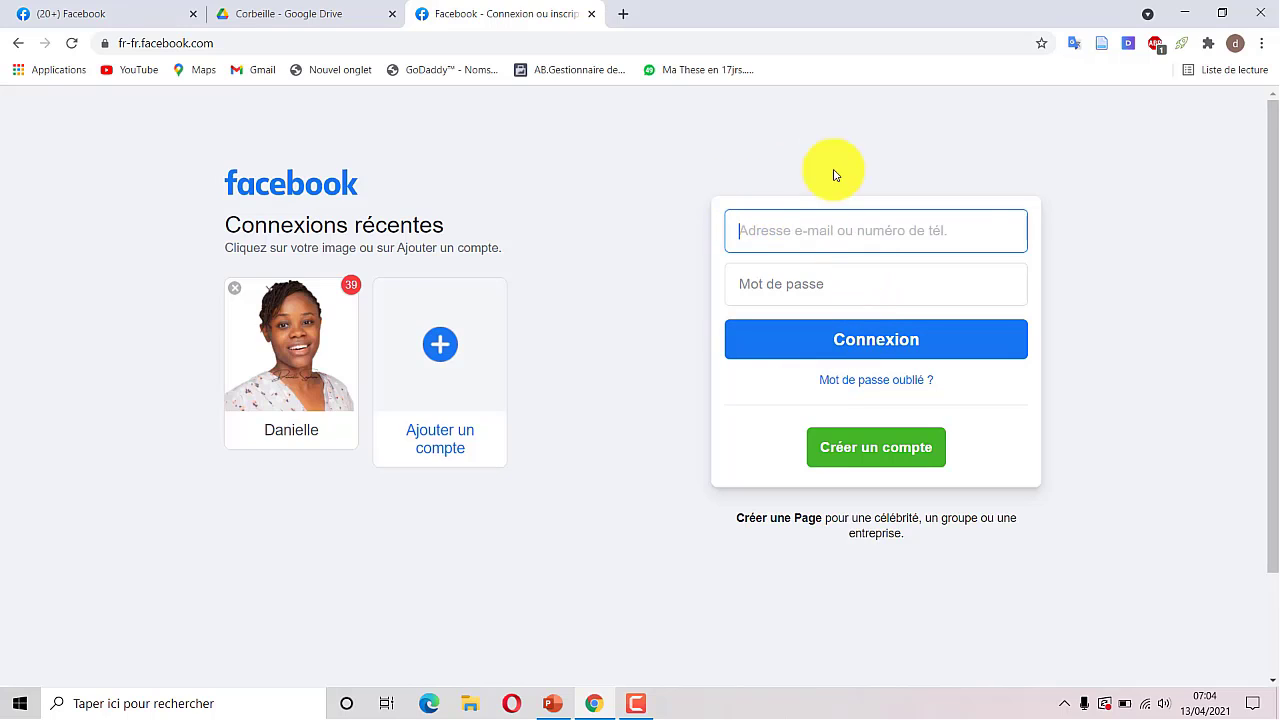
# Step: Open the new-account sign-up form, look over its required fields, and close it
pyautogui.click(858, 451)
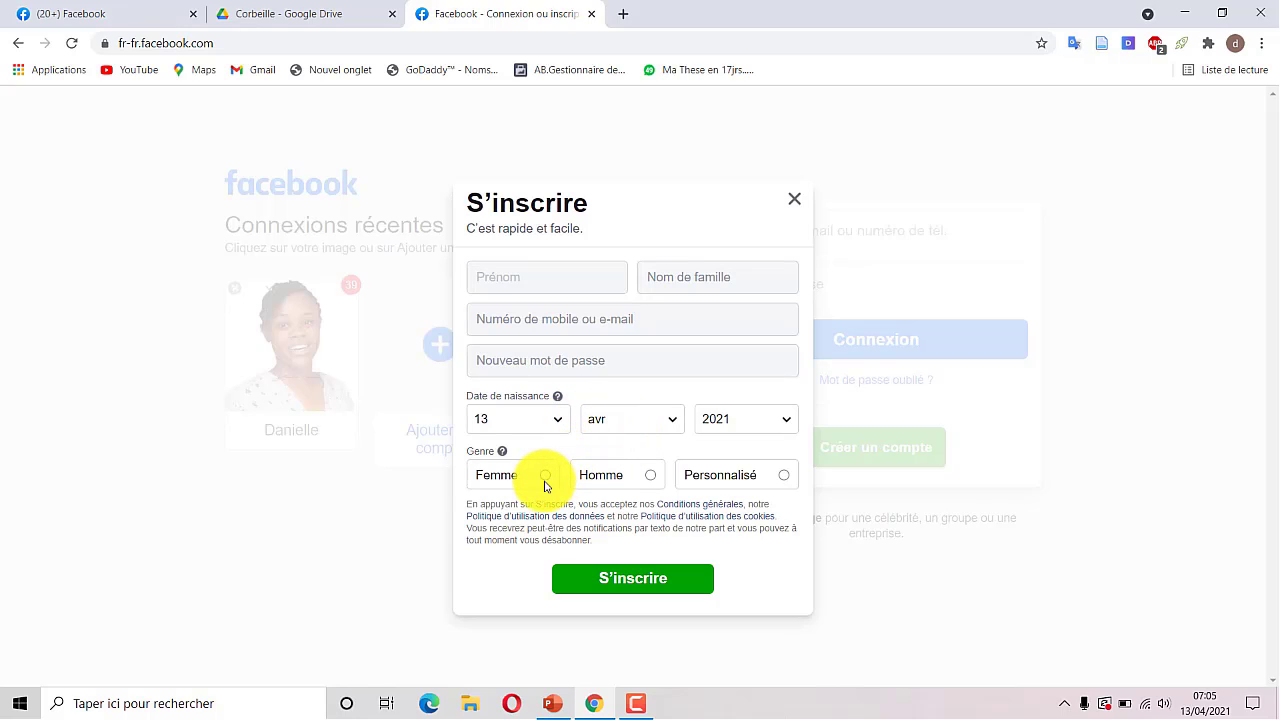
pyautogui.click(622, 582)
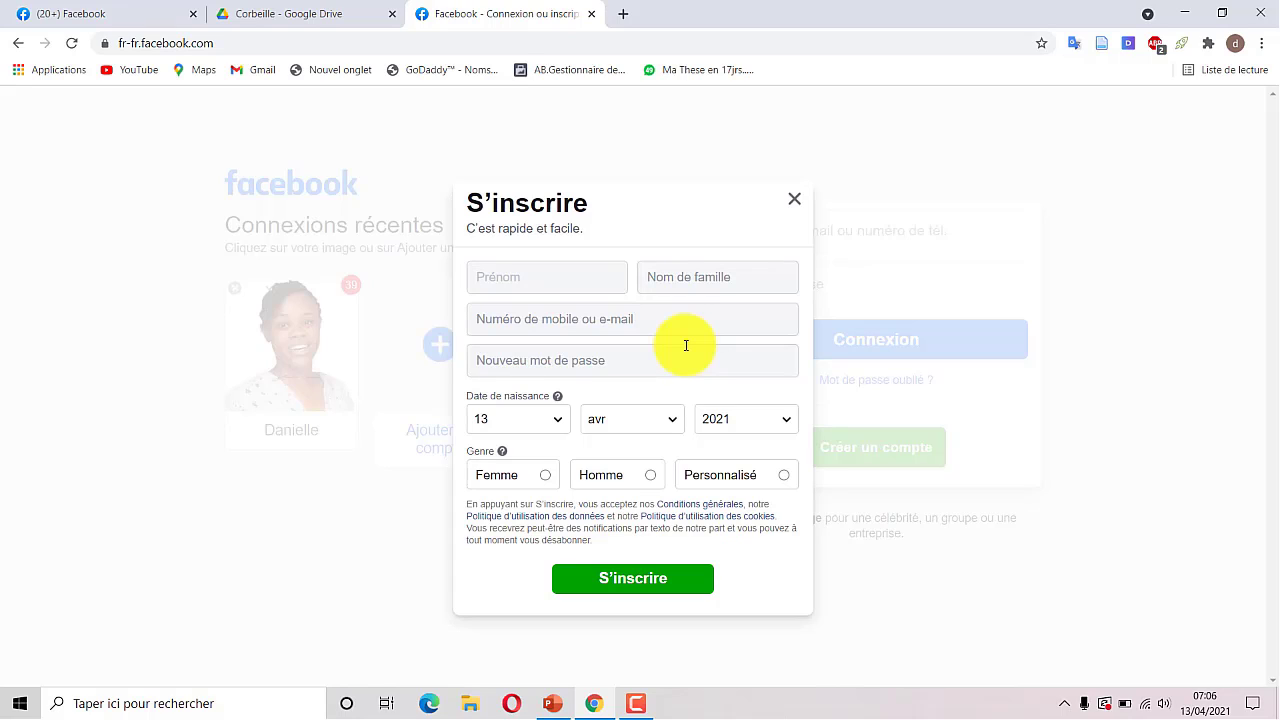
pyautogui.click(796, 203)
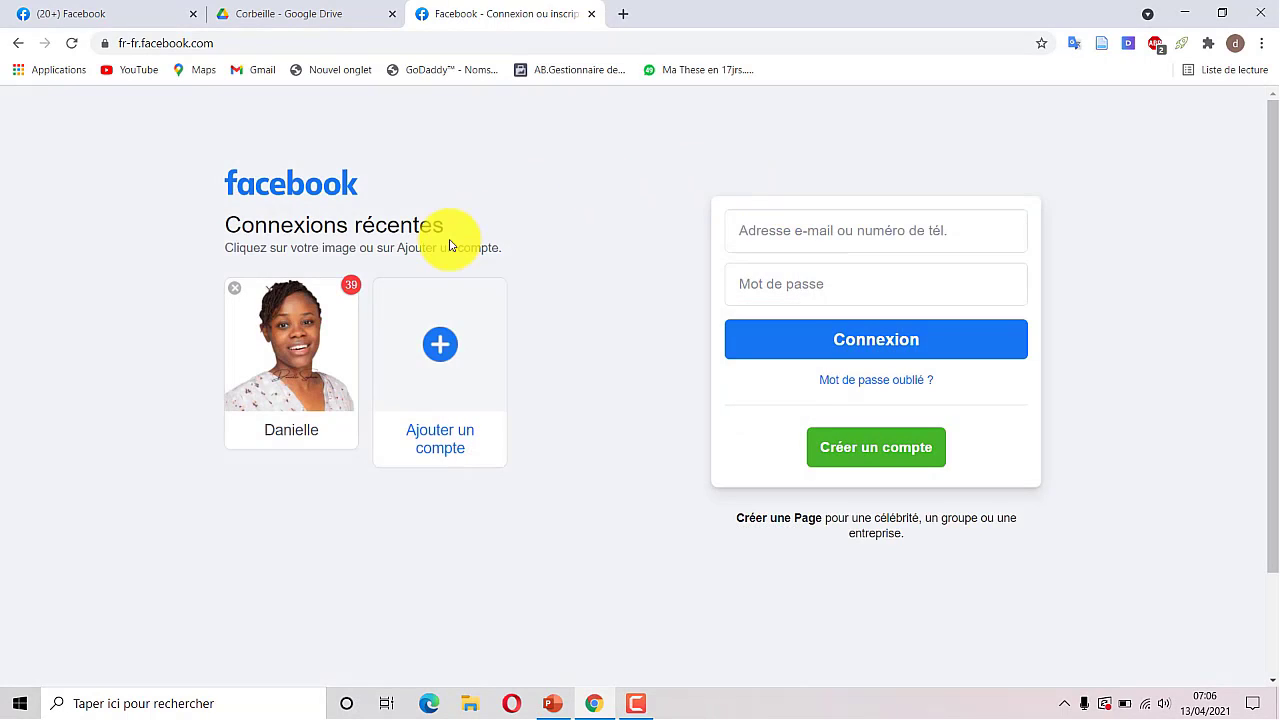
# Step: Log in to Facebook with the saved e-mail address and the account password
pyautogui.click(798, 231)
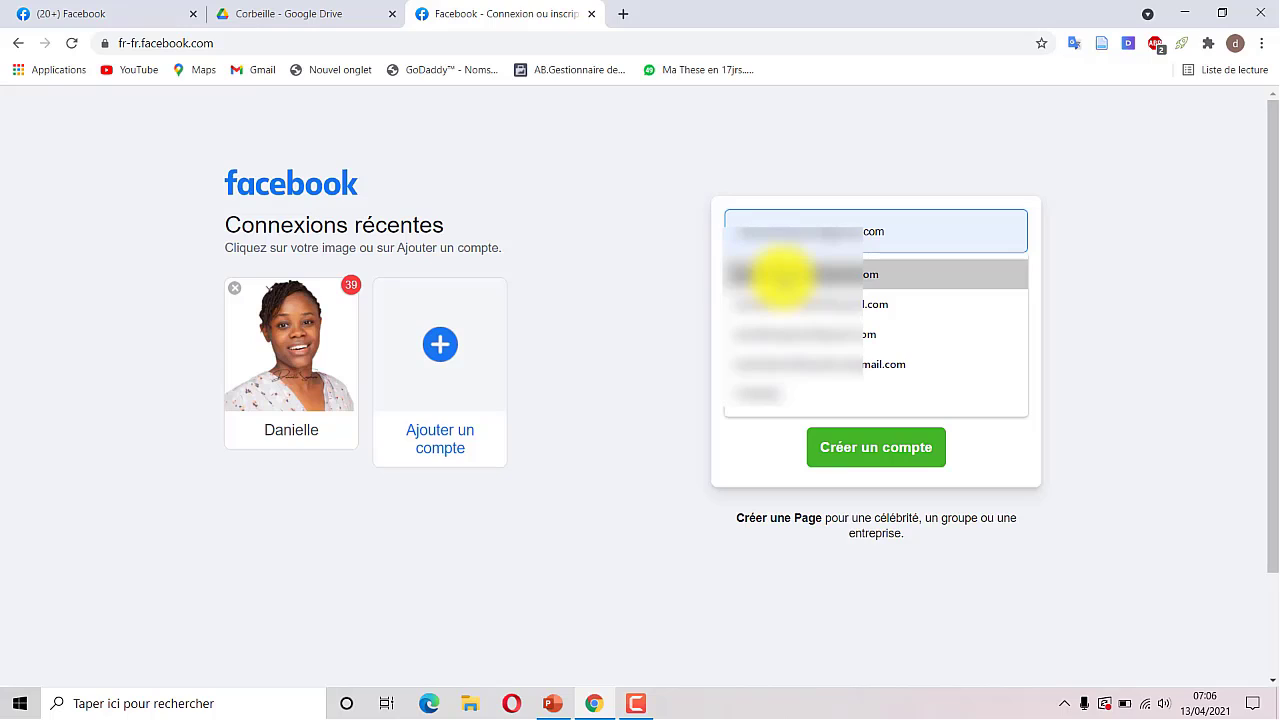
pyautogui.click(783, 275)
pyautogui.click(760, 290)
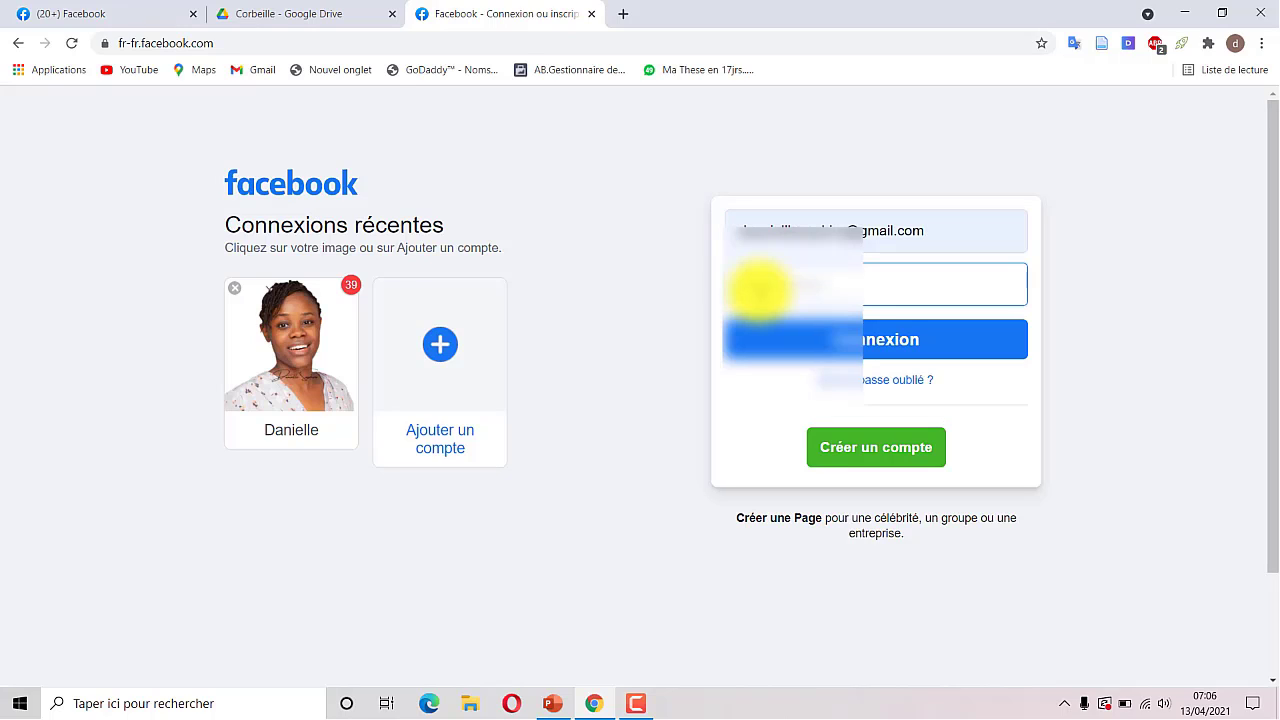
pyautogui.write('•••')
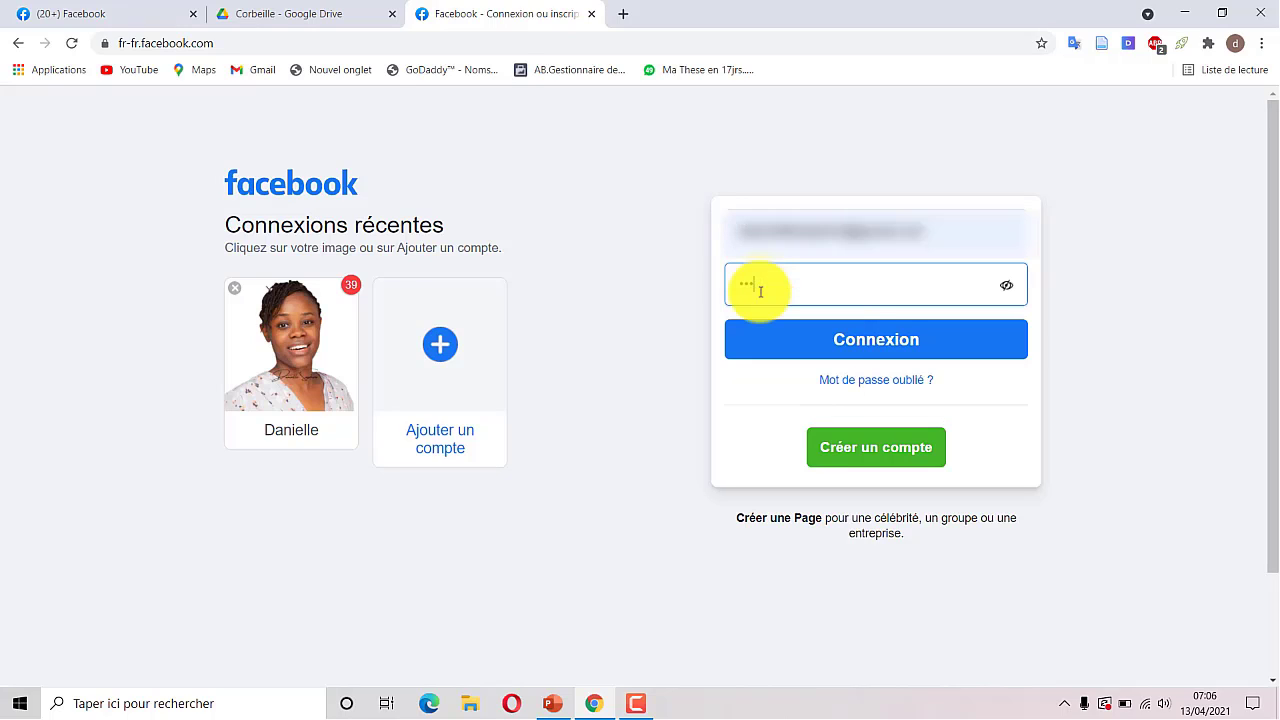
pyautogui.write('••••••••')
pyautogui.click(833, 347)
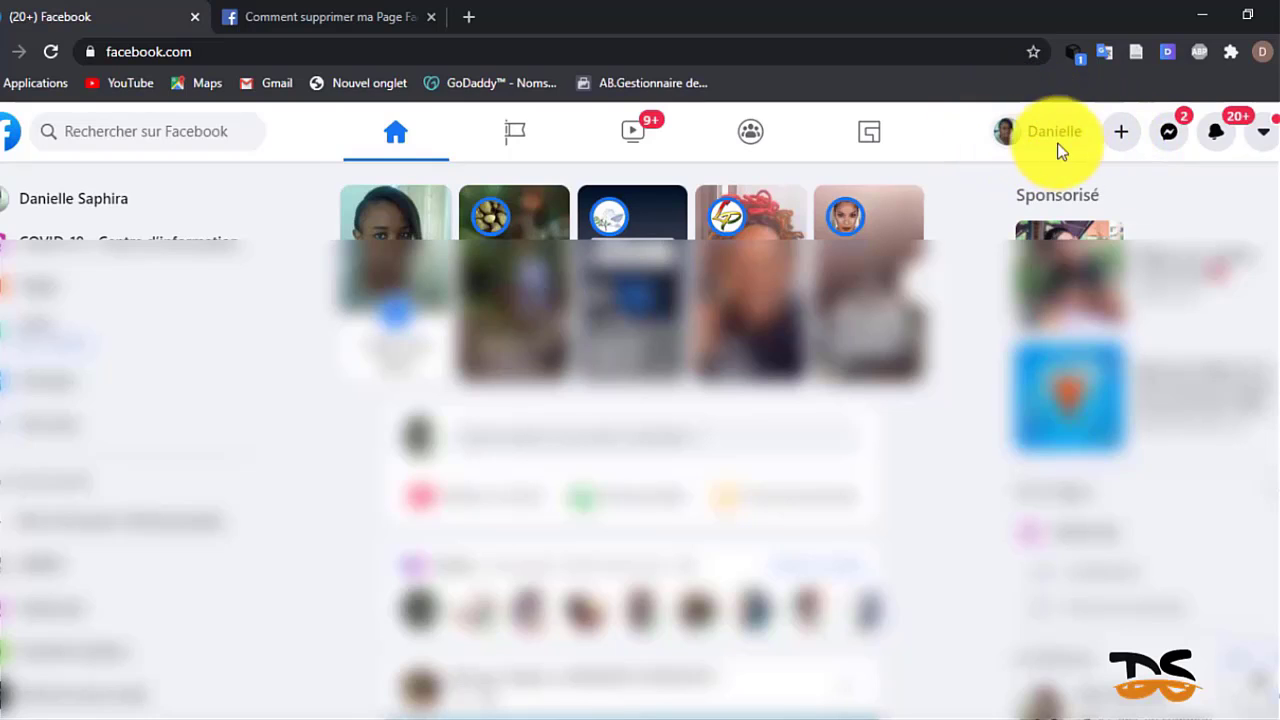
# Step: Start creating a new Facebook Page and enter Dany shop as the Page name
pyautogui.click(1122, 136)
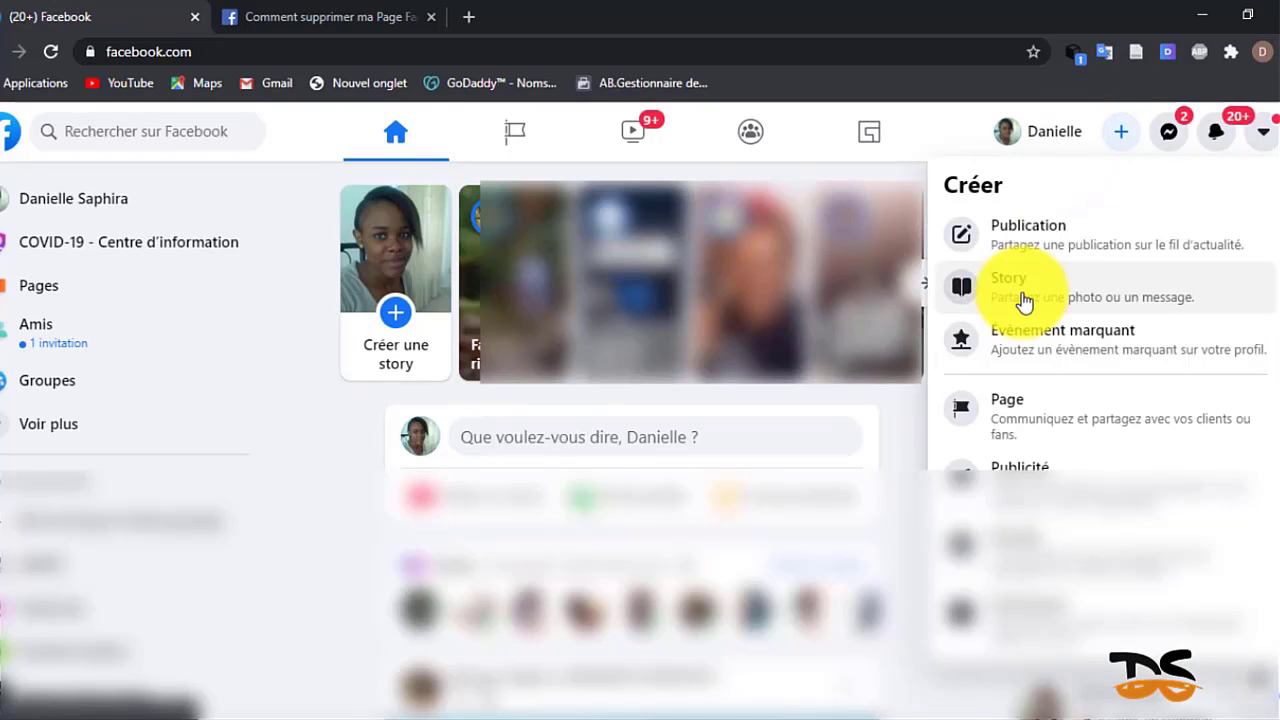
pyautogui.click(1012, 412)
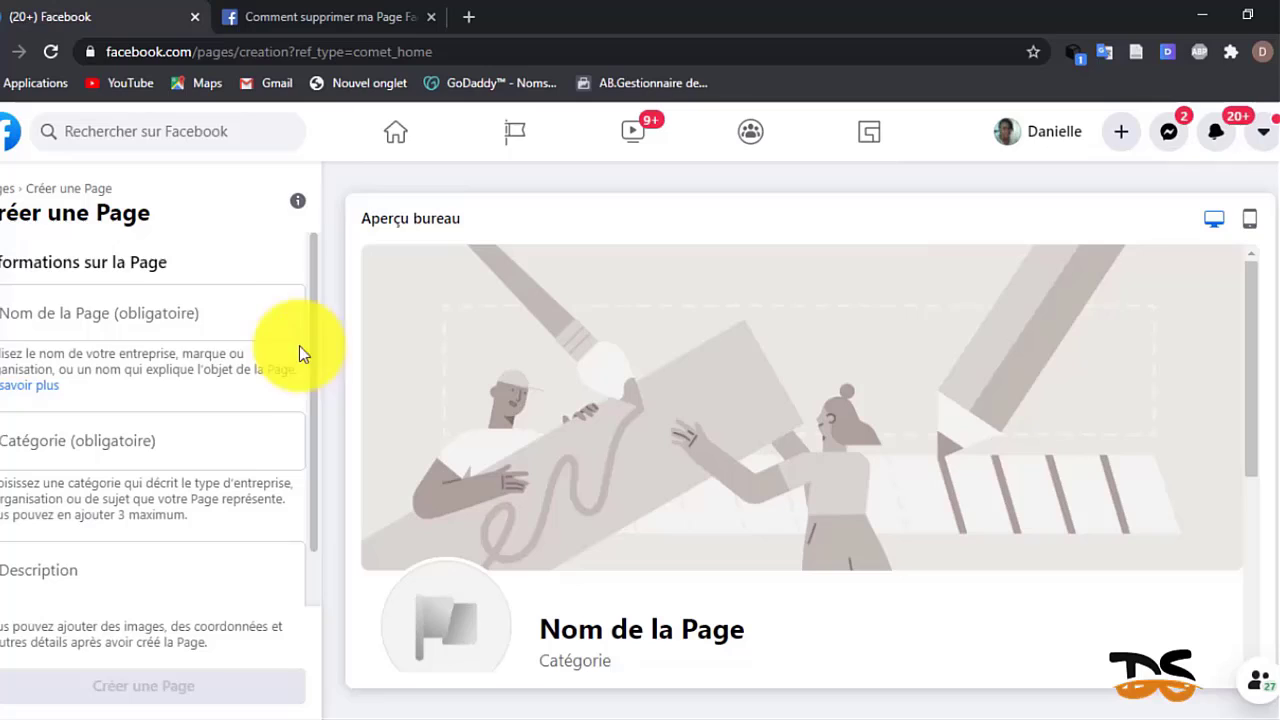
pyautogui.click(75, 313)
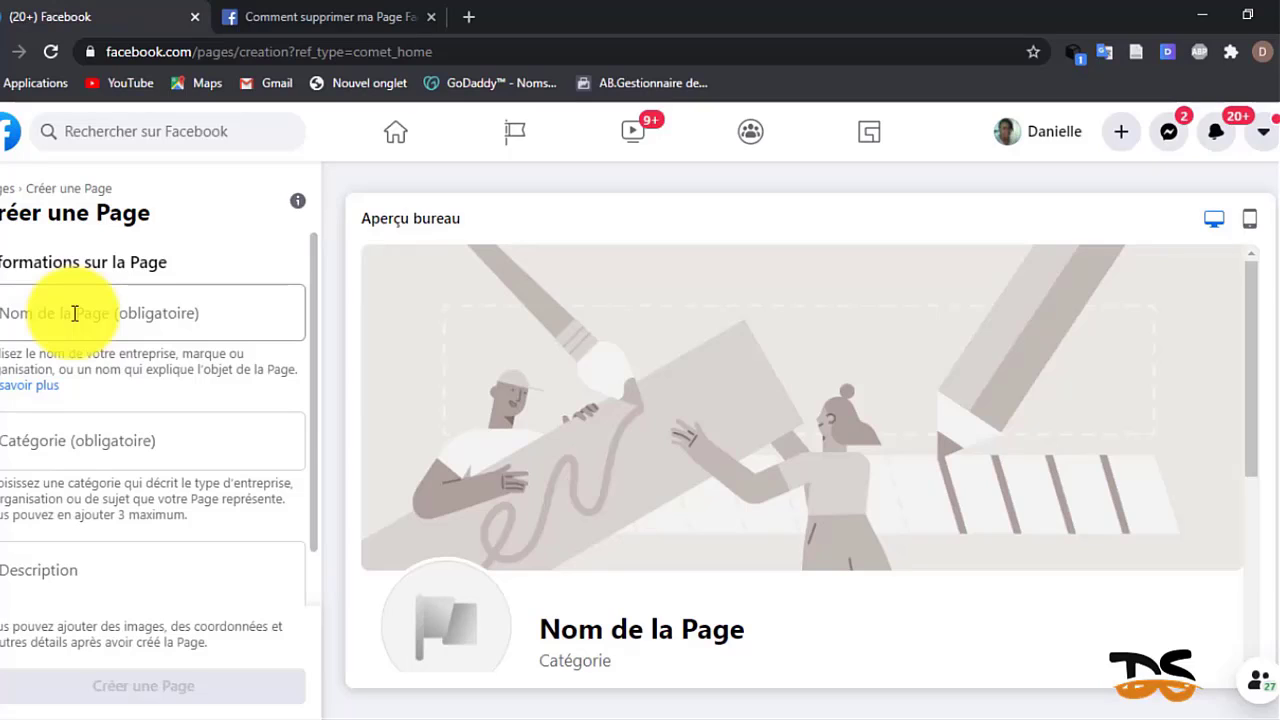
pyautogui.click(75, 313)
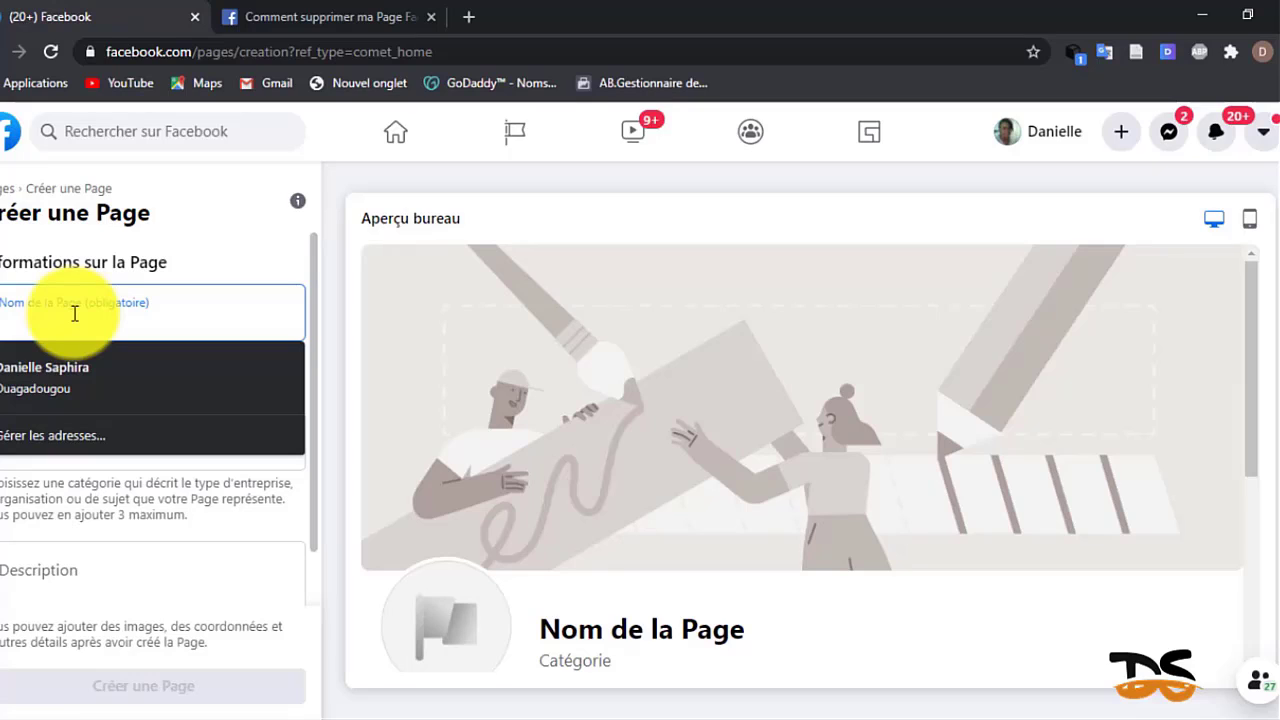
pyautogui.write('dany')
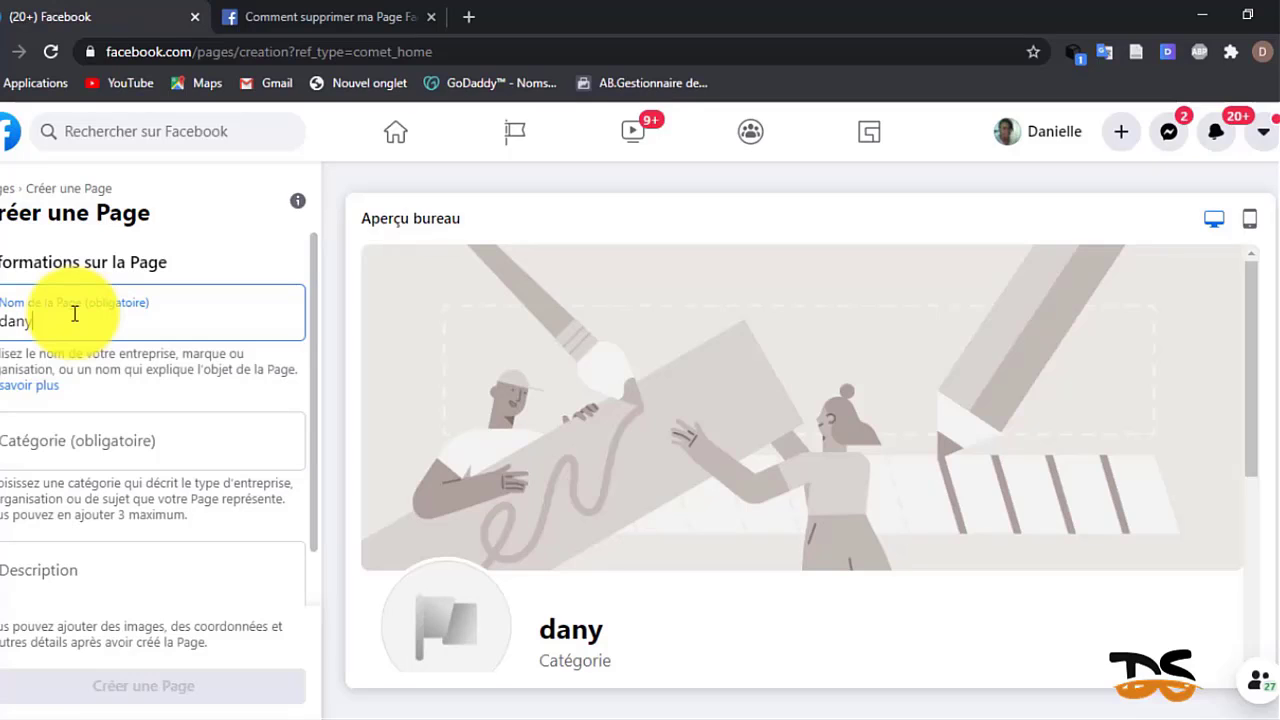
pyautogui.write(' shop')
# Step: Set the Page category to Produit/service
pyautogui.click(42, 449)
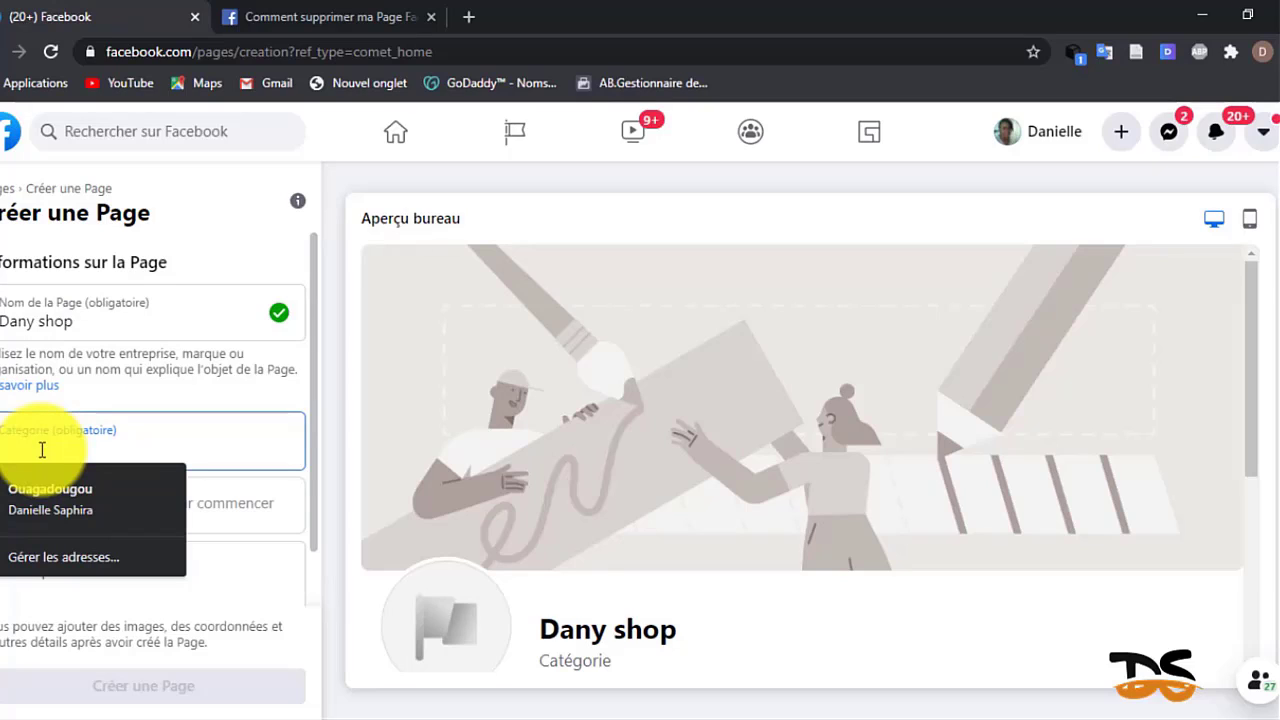
pyautogui.write('pro')
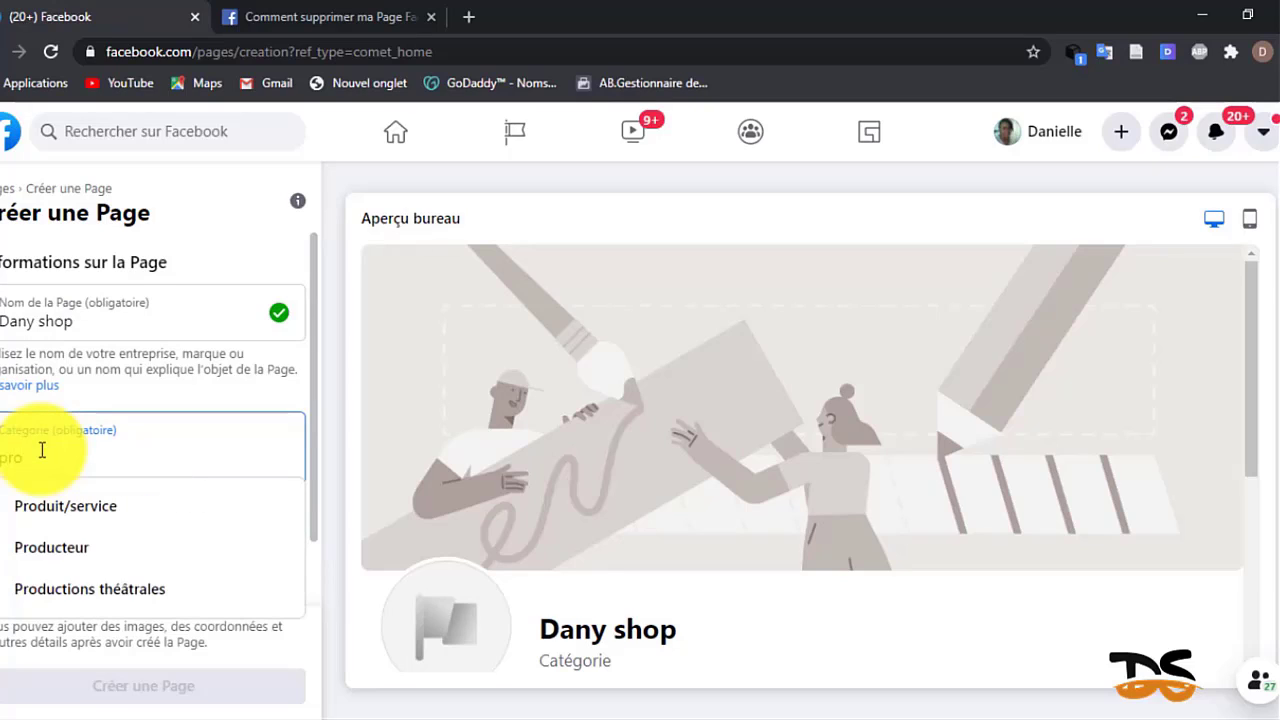
pyautogui.click(31, 507)
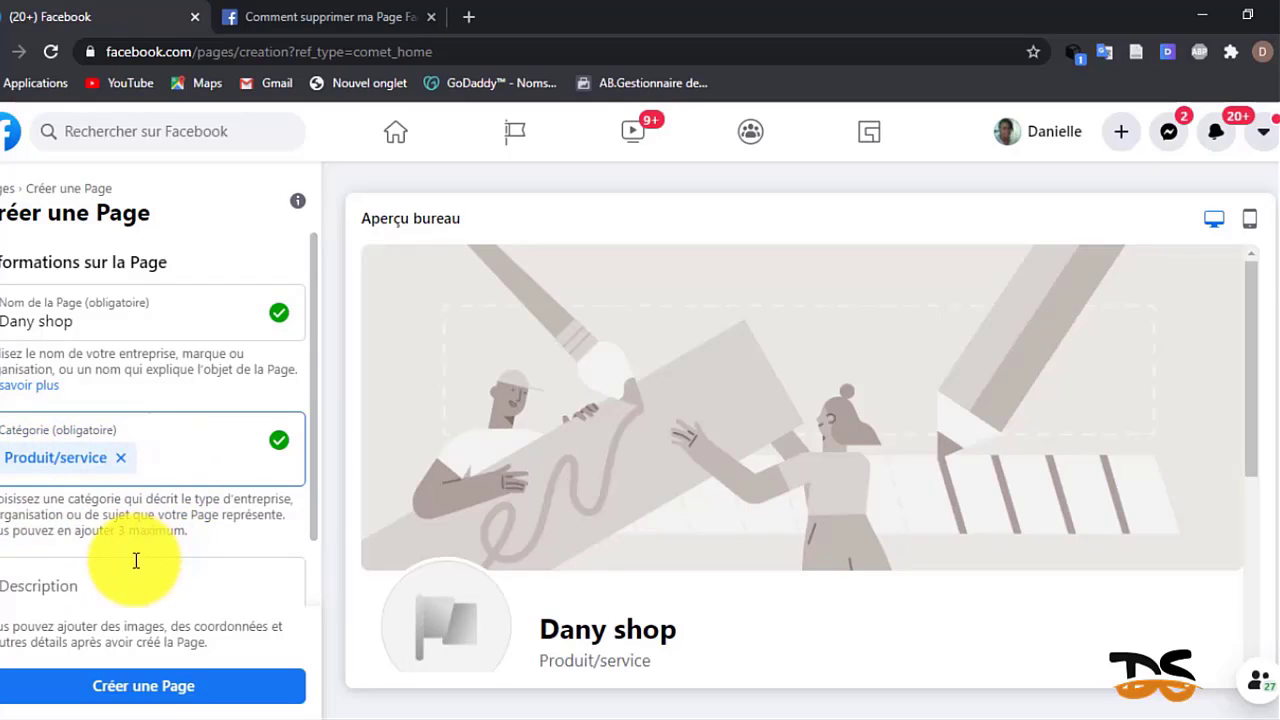
# Step: Examine the Page's description field and its guidance text without entering a description
pyautogui.moveTo(313, 491); pyautogui.dragTo(307, 571)
pyautogui.click(94, 517)
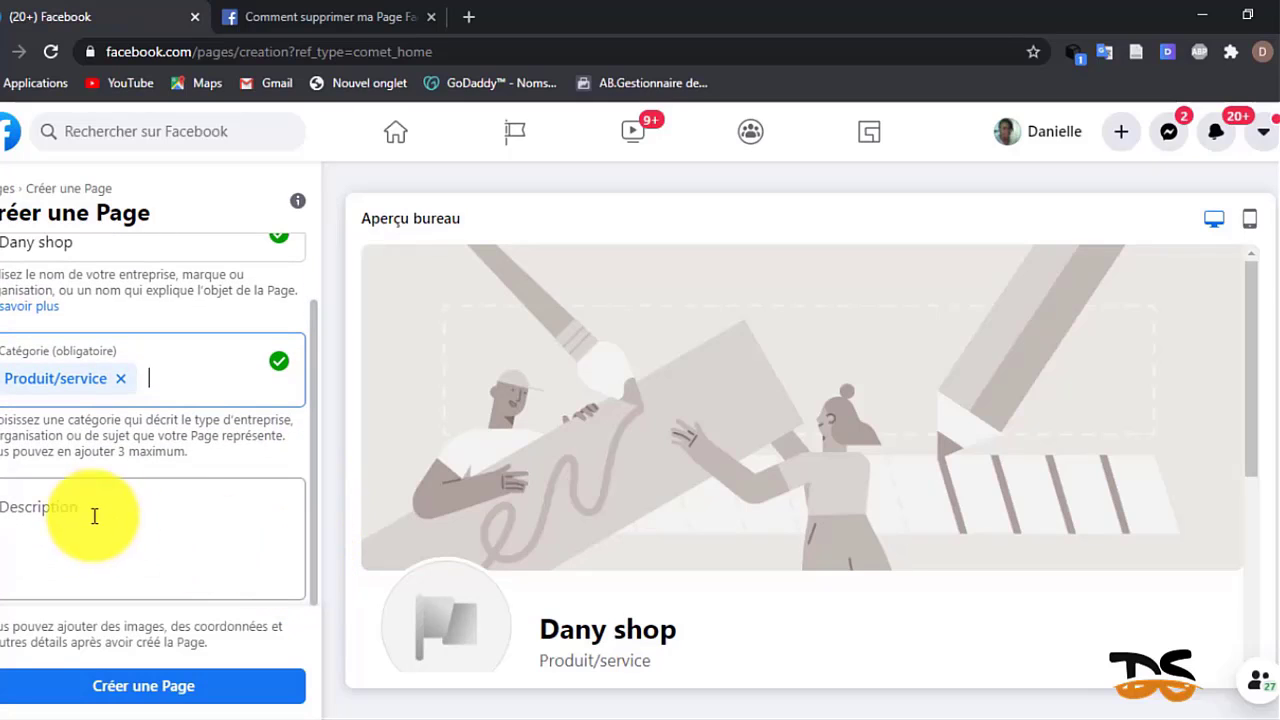
pyautogui.click(38, 508)
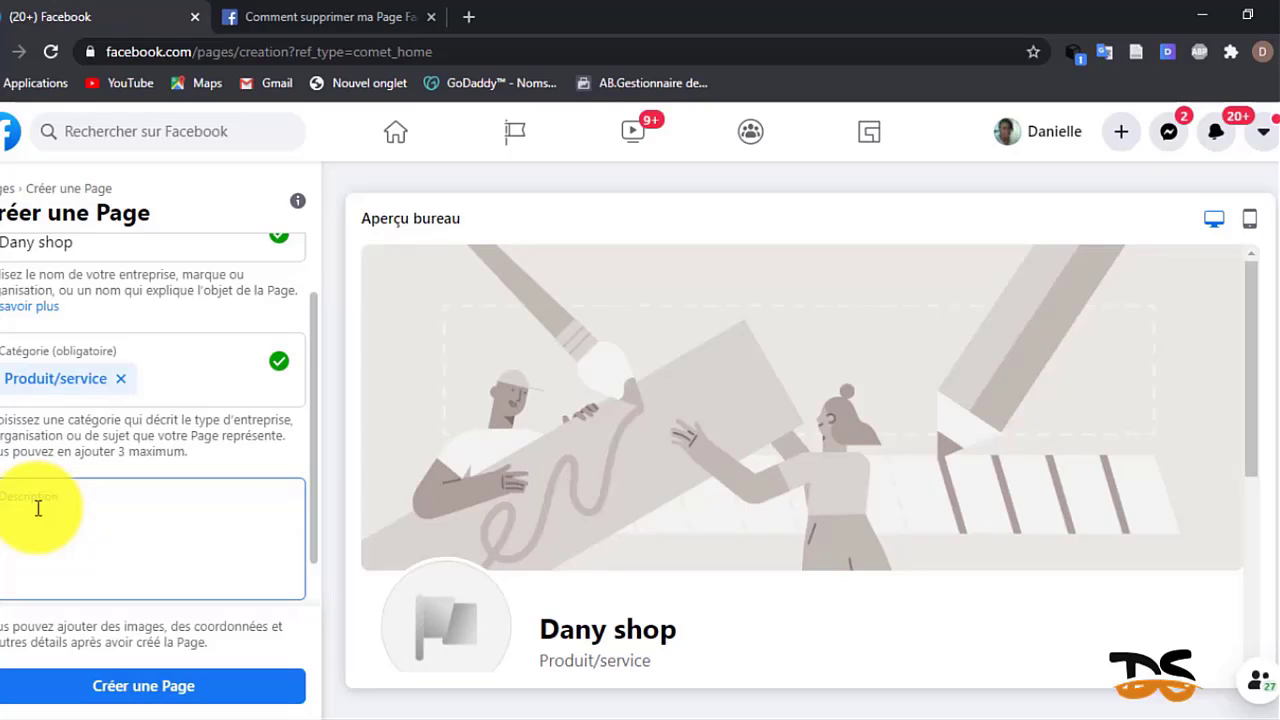
pyautogui.click(38, 508)
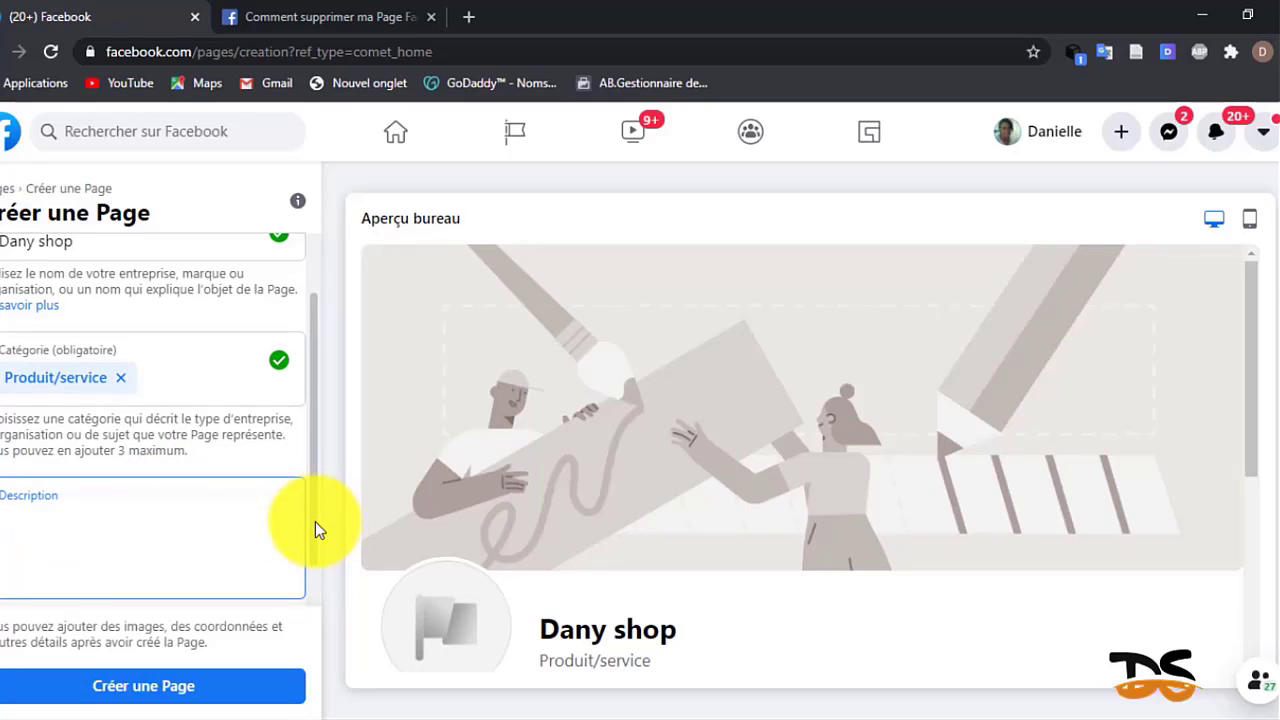
pyautogui.moveTo(315, 521); pyautogui.dragTo(303, 593)
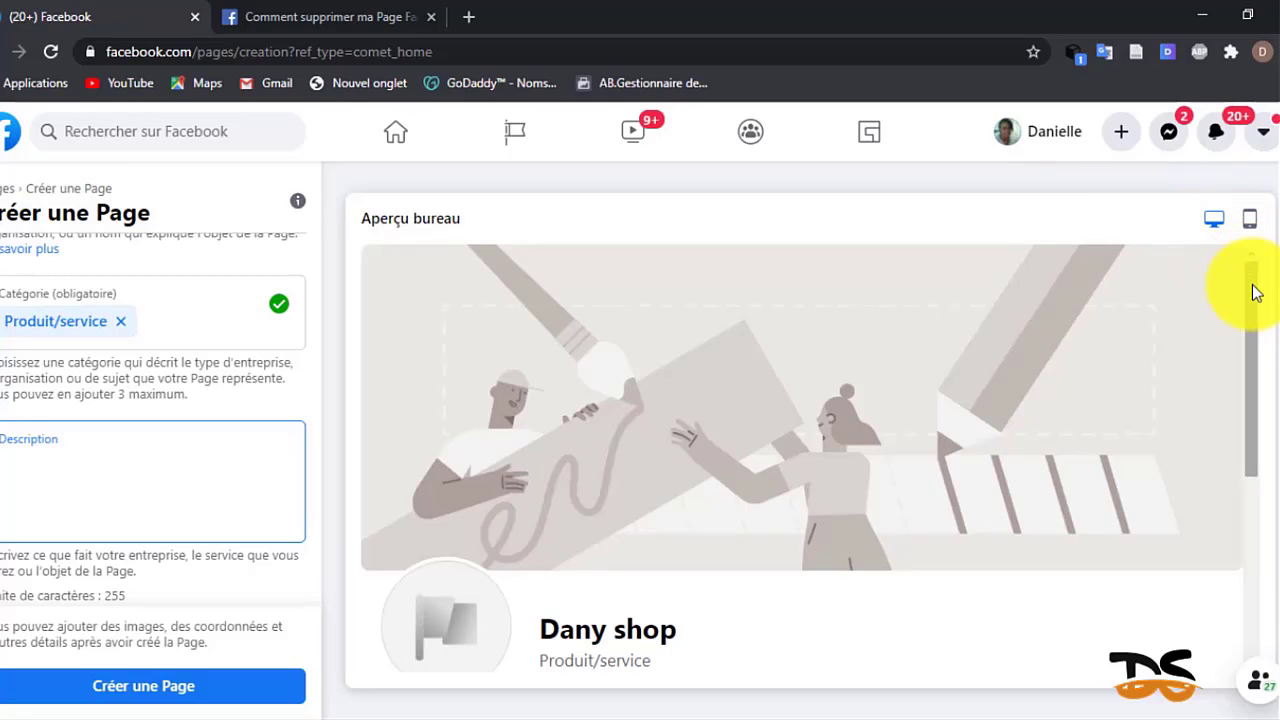
# Step: Switch the Page preview to the mobile layout and look through it down to the publication section
pyautogui.moveTo(1250, 289); pyautogui.dragTo(1249, 243)
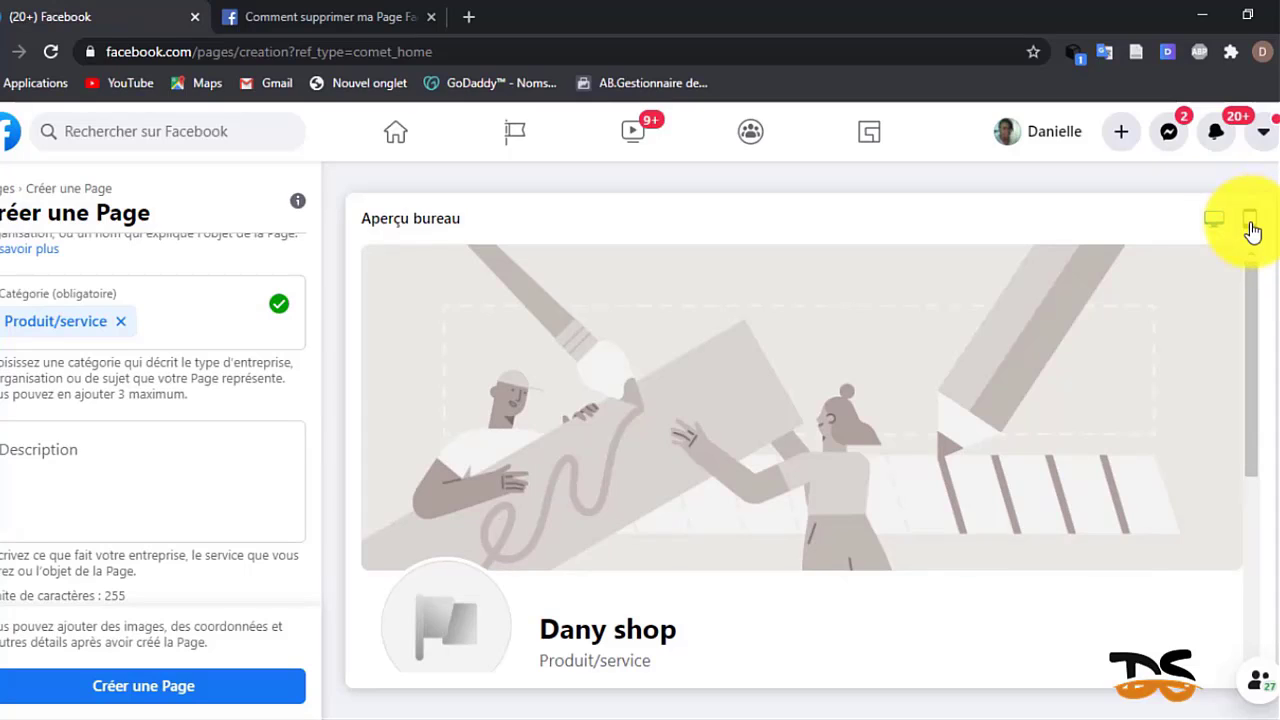
pyautogui.click(1250, 222)
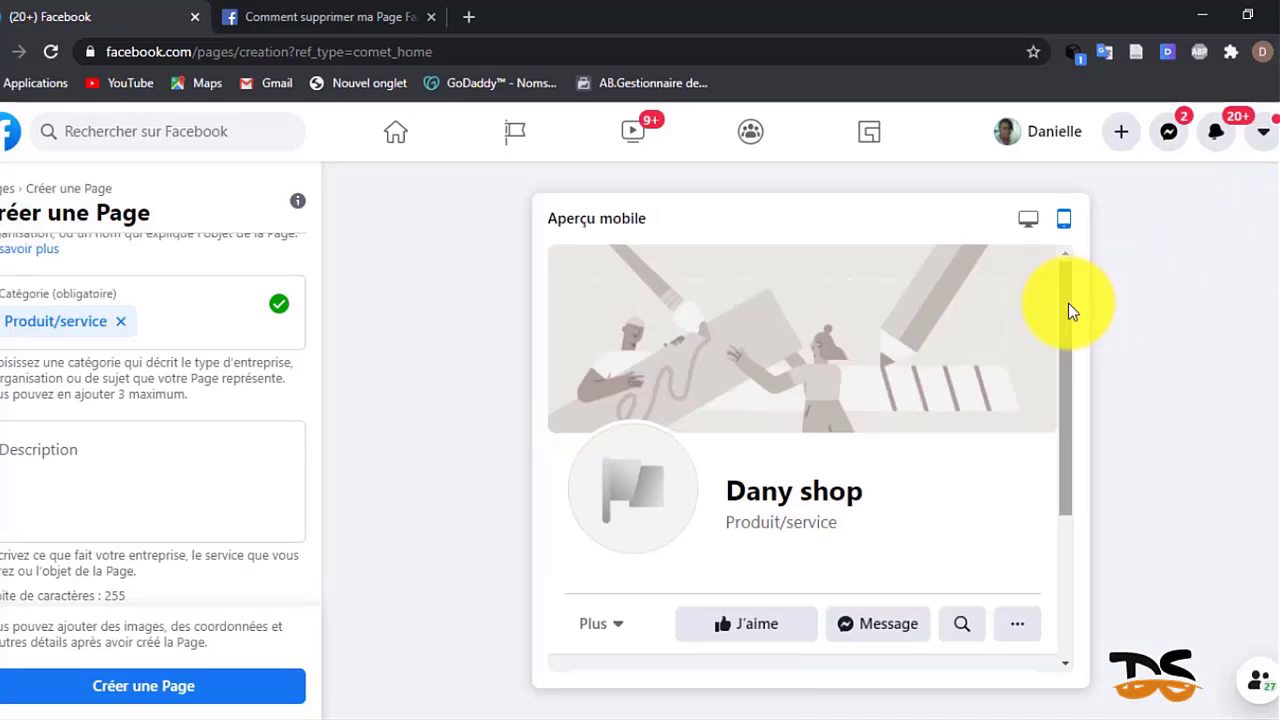
pyautogui.scroll(-3, 1052, 446)
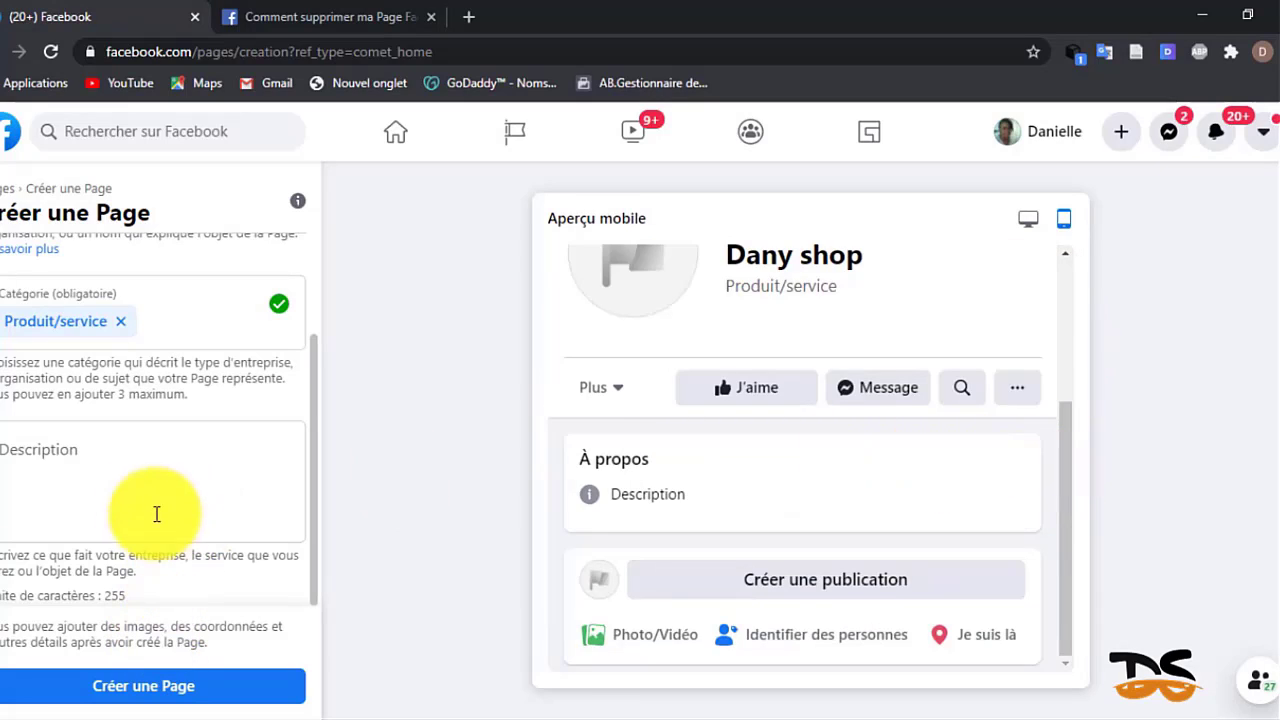
# Step: Create the Page with the description left empty and dismiss the notification
pyautogui.click(54, 480)
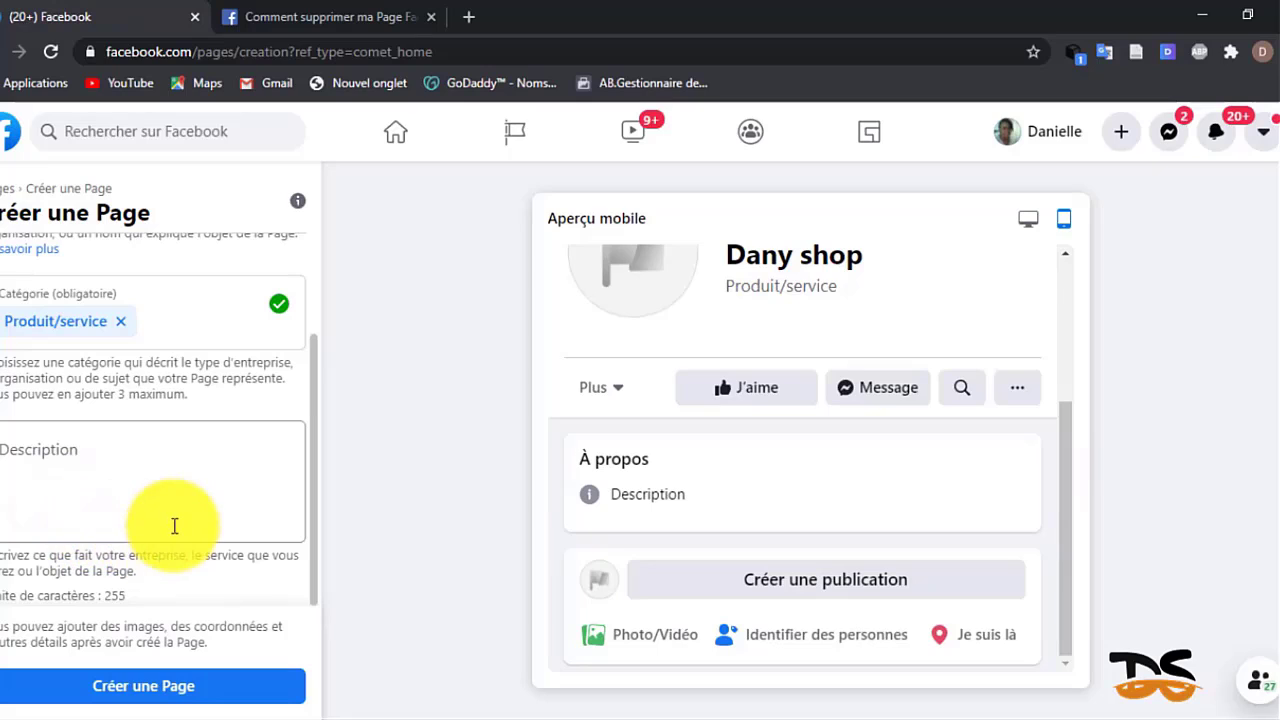
pyautogui.click(92, 687)
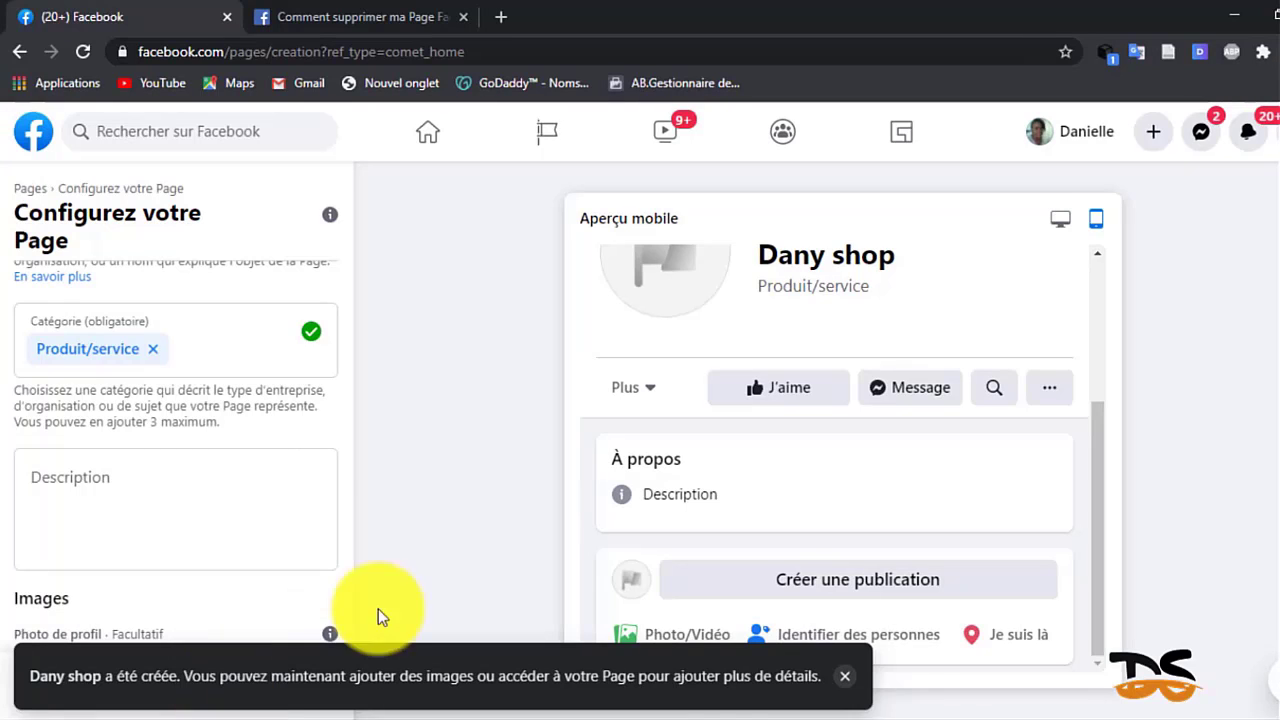
pyautogui.click(812, 676)
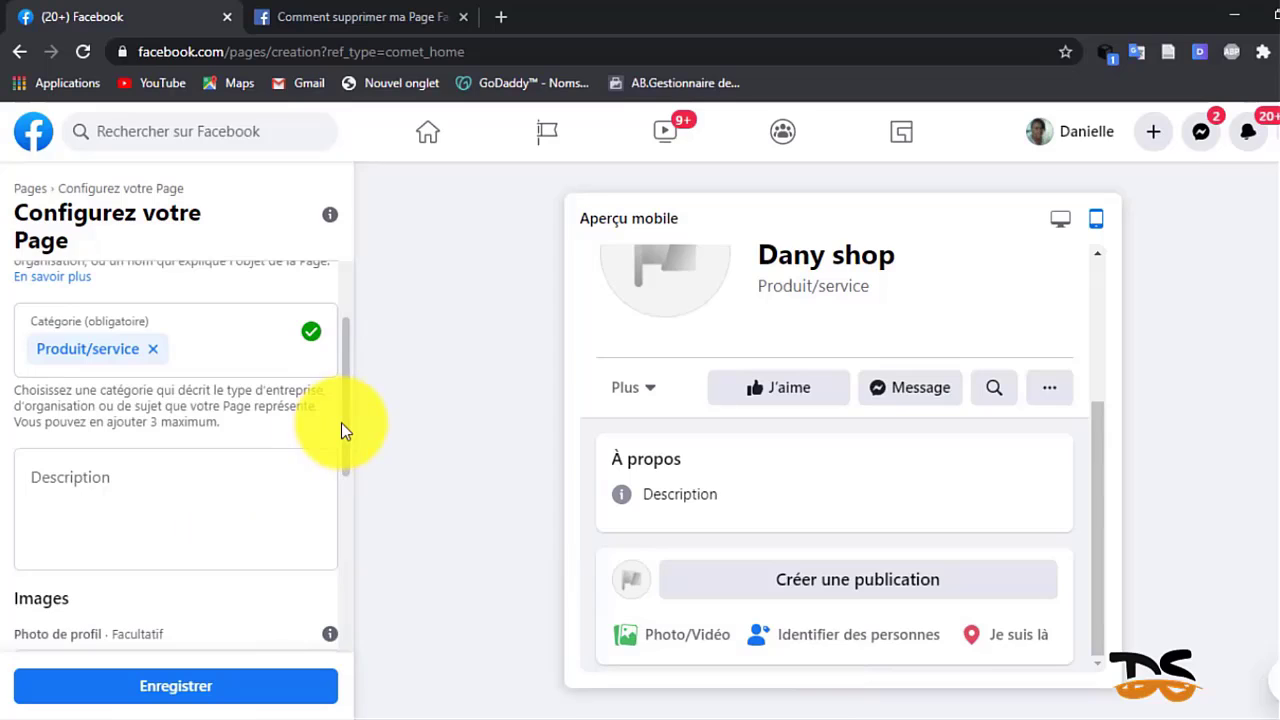
# Step: Review the optional profile and cover photo settings, and save the Page setup without adding any images
pyautogui.moveTo(340, 426); pyautogui.dragTo(340, 547)
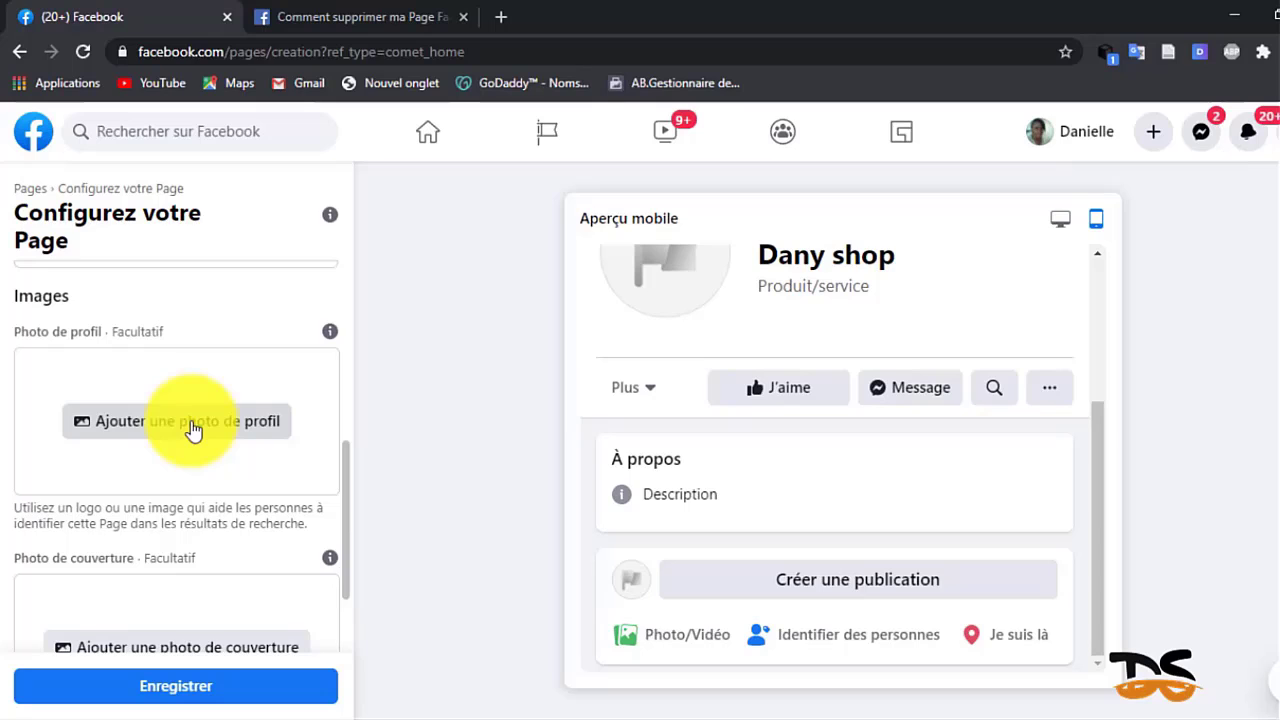
pyautogui.moveTo(345, 472); pyautogui.dragTo(338, 512)
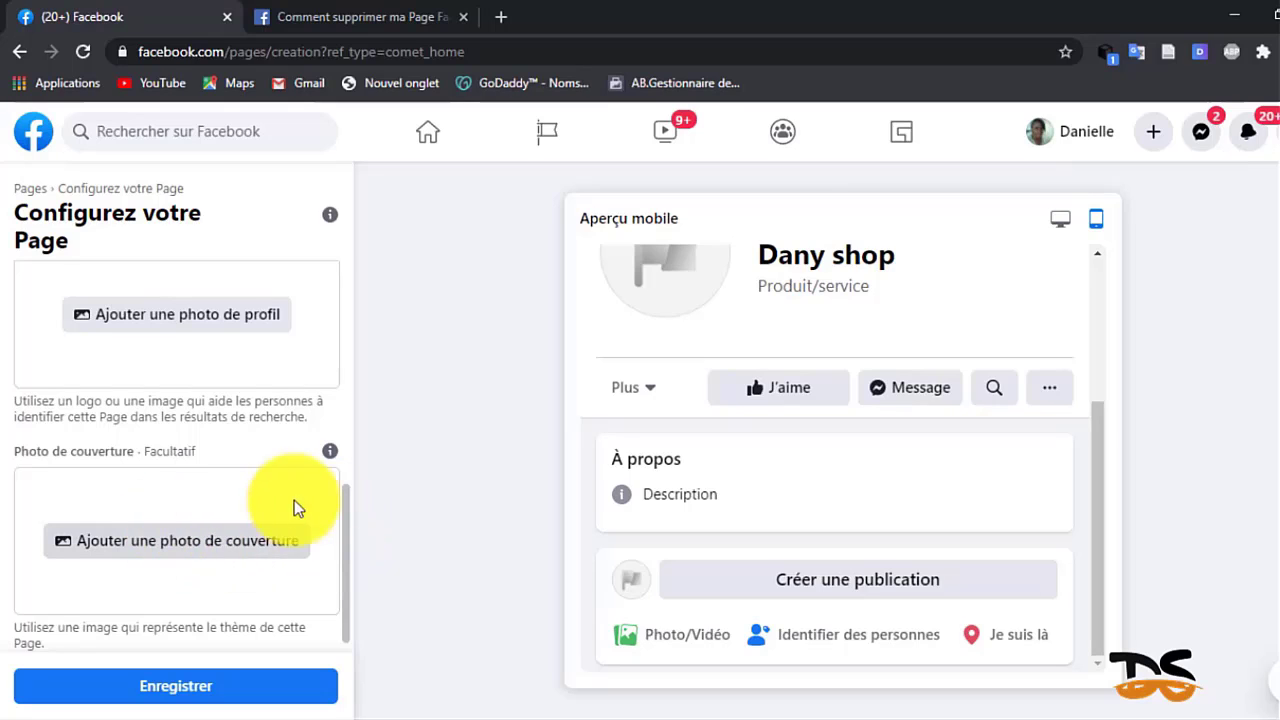
pyautogui.scroll(-1, 344, 516)
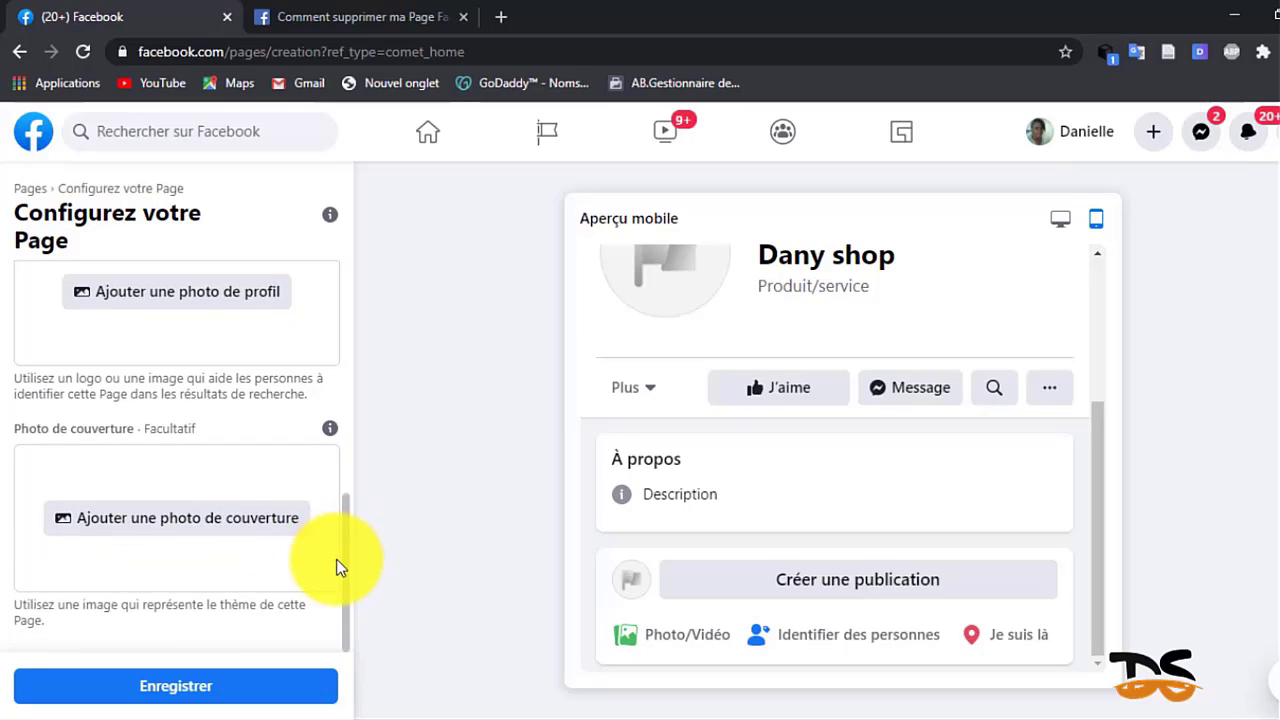
pyautogui.click(150, 687)
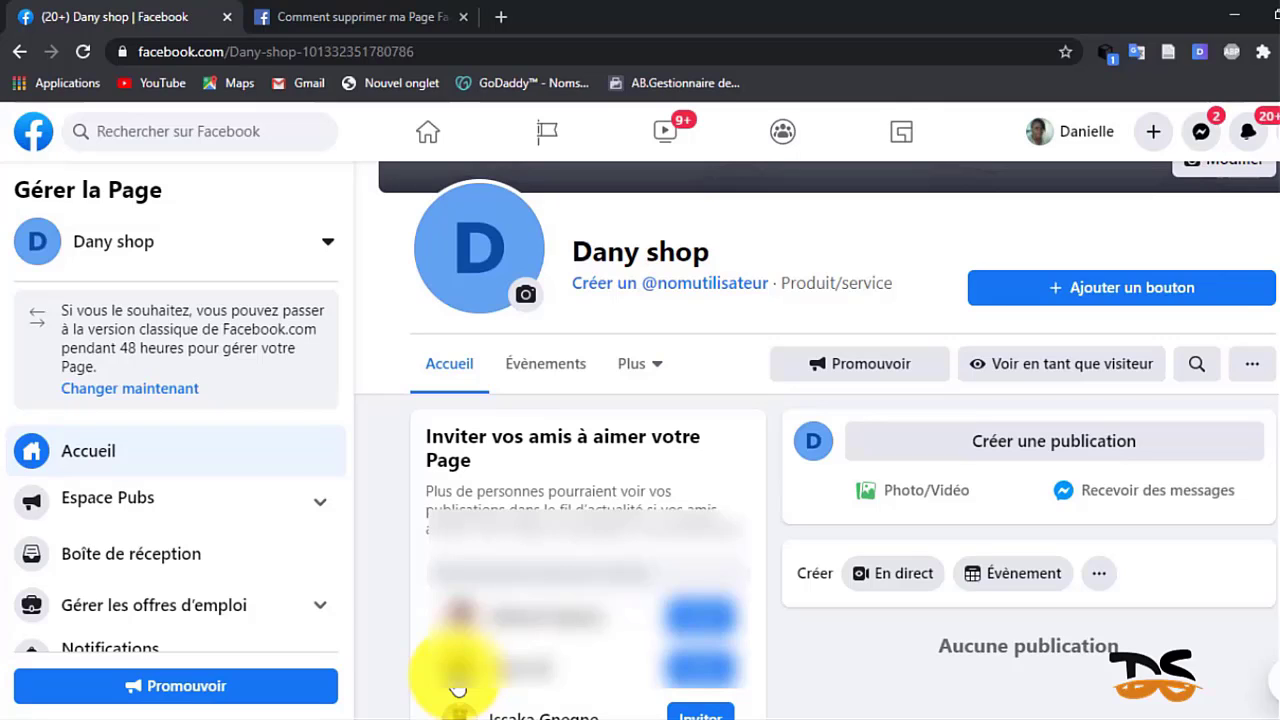
pyautogui.scroll(3, 1117, 190)
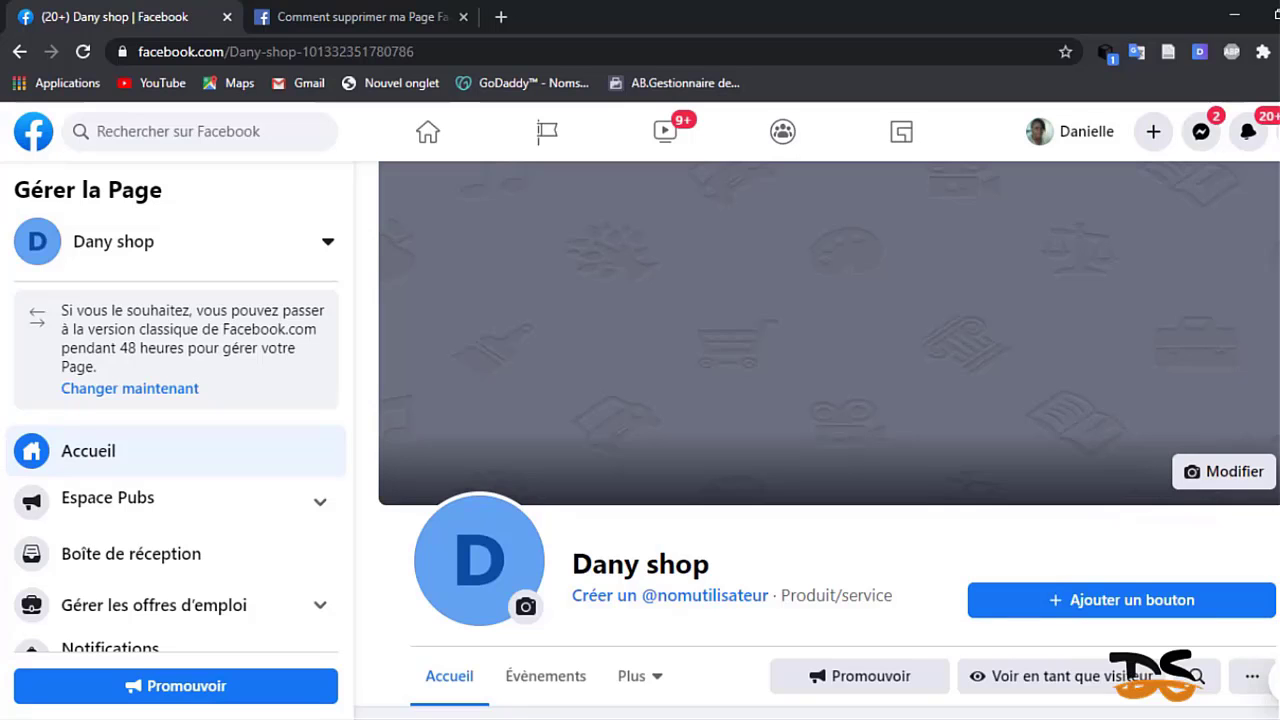
# Step: Look through the new Dany shop Page, from the publication and friend invitation sections to Insights and the À propos details
pyautogui.scroll(-3, 817, 440)
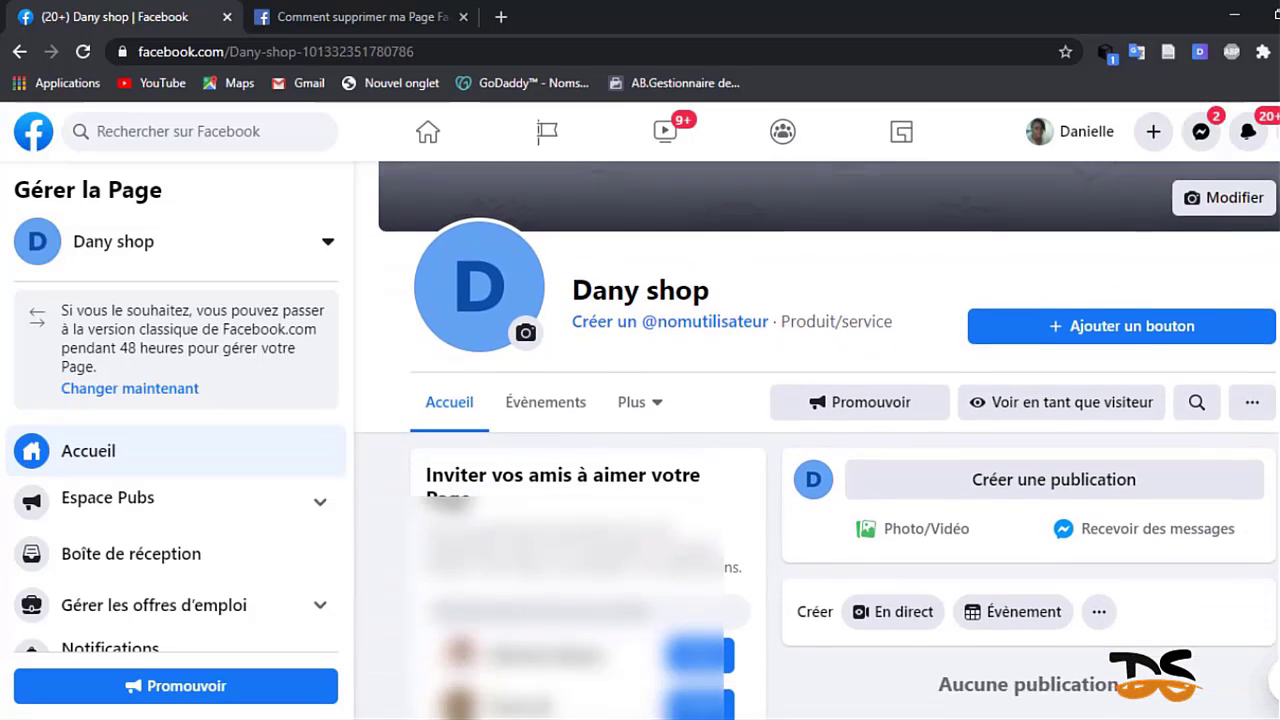
pyautogui.scroll(-2, 817, 440)
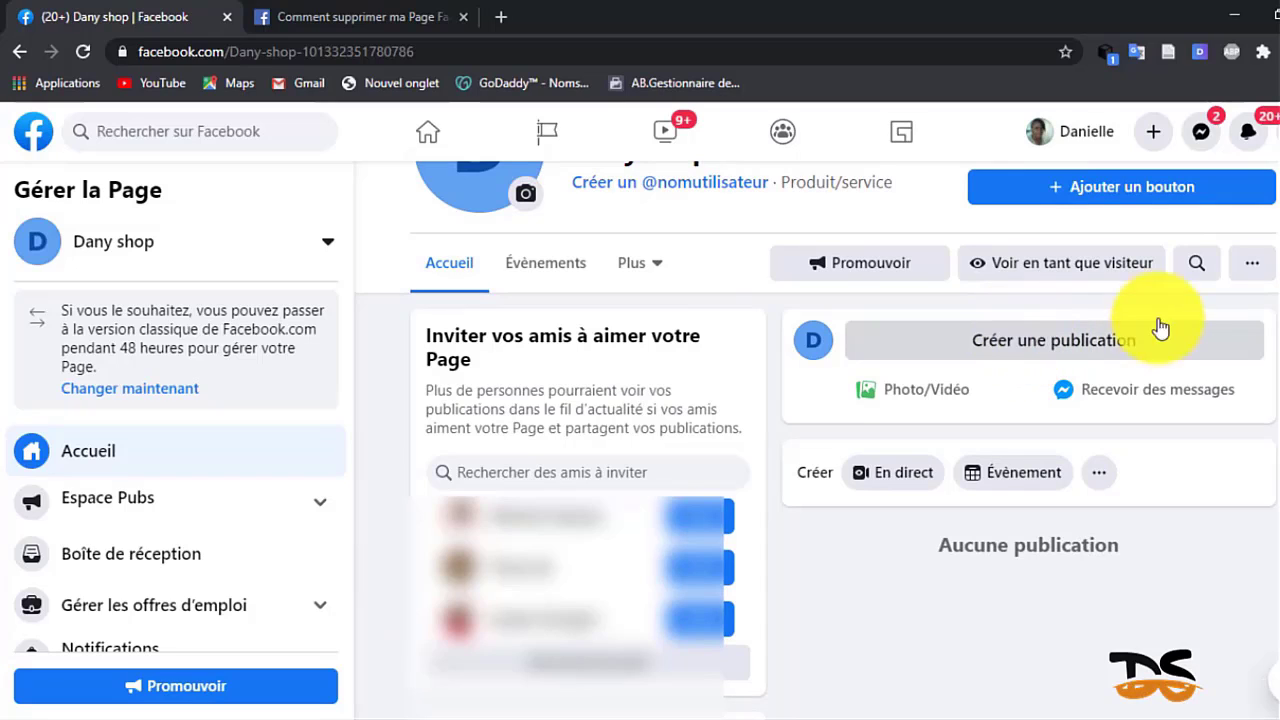
pyautogui.scroll(-5, 816, 440)
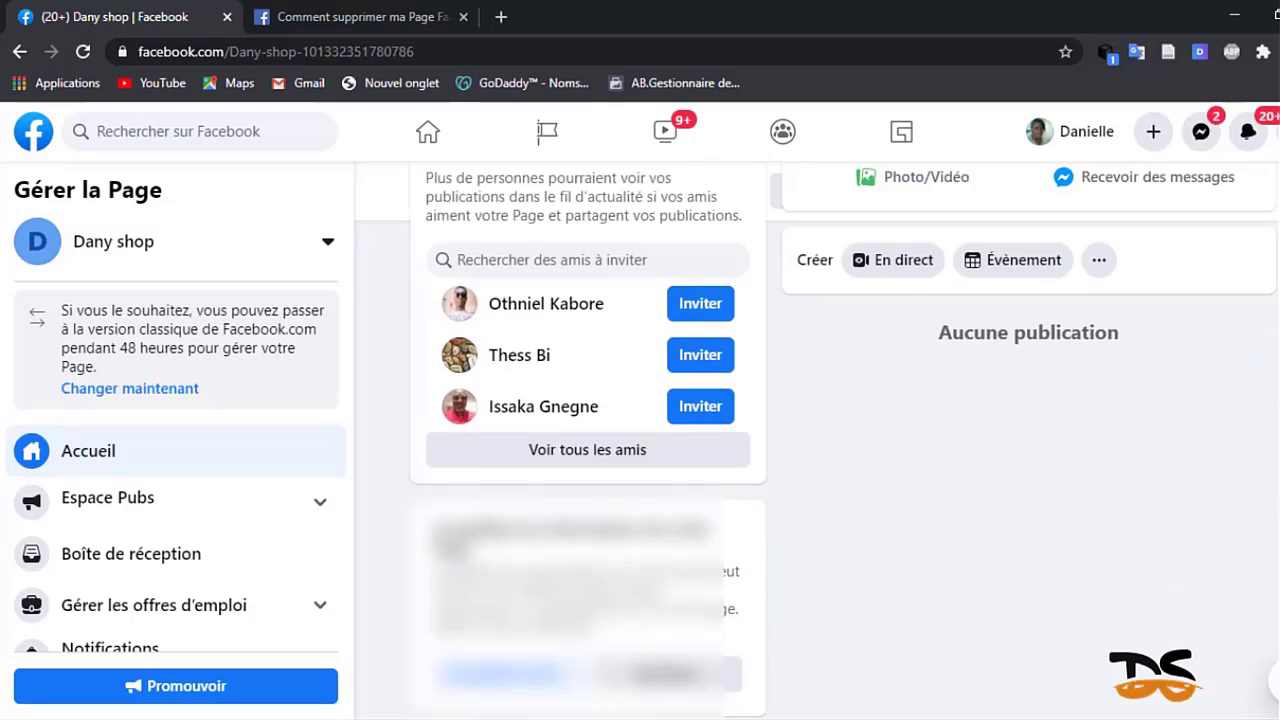
pyautogui.scroll(5, 816, 440)
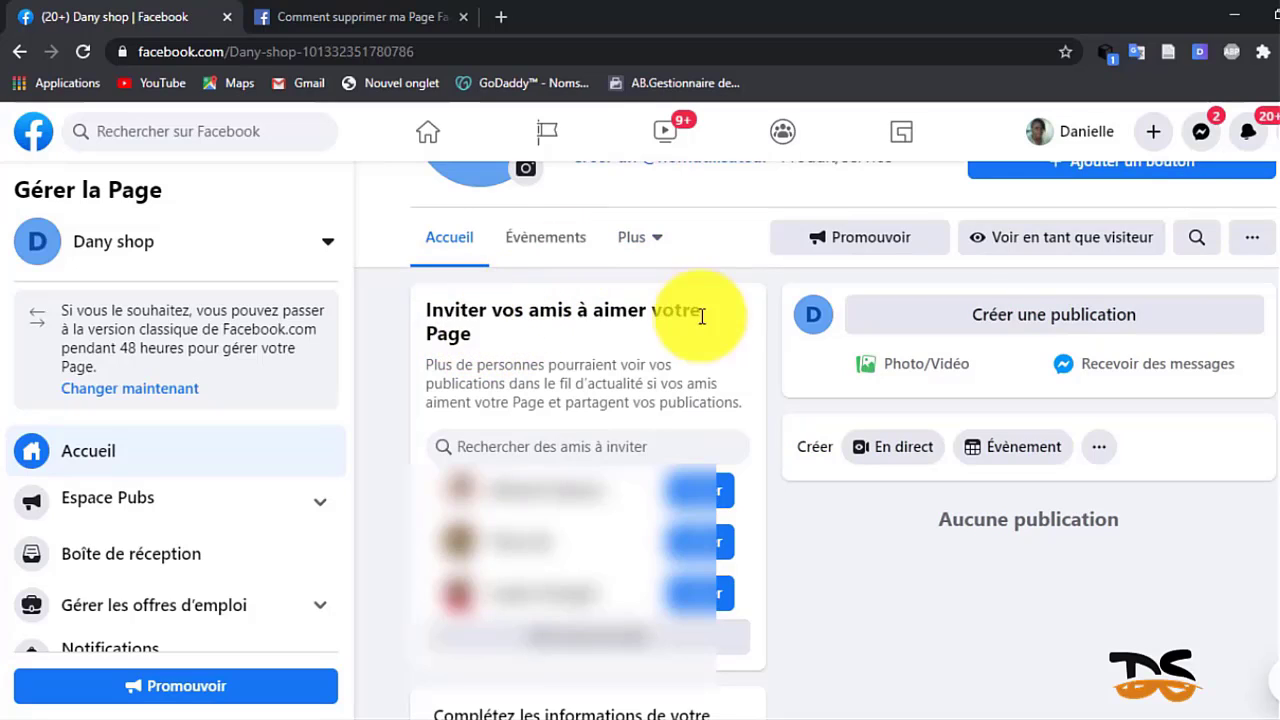
pyautogui.scroll(-5, 768, 430)
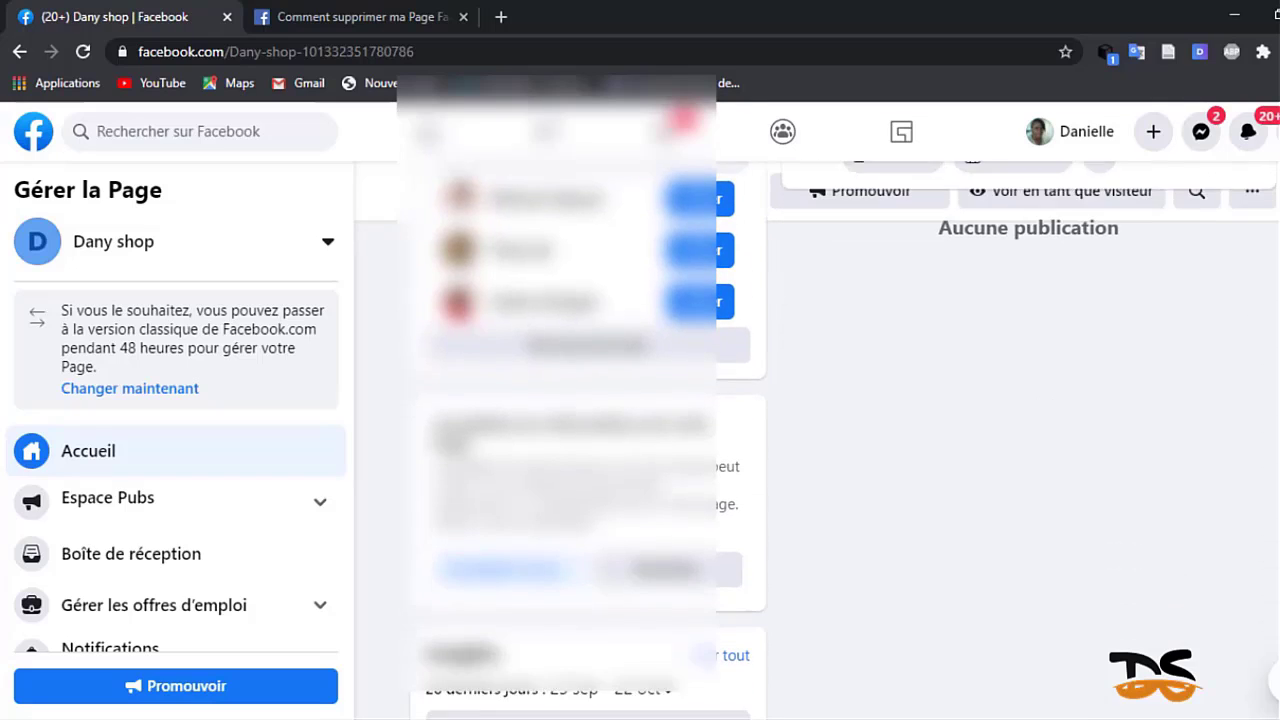
pyautogui.scroll(-2, 590, 430)
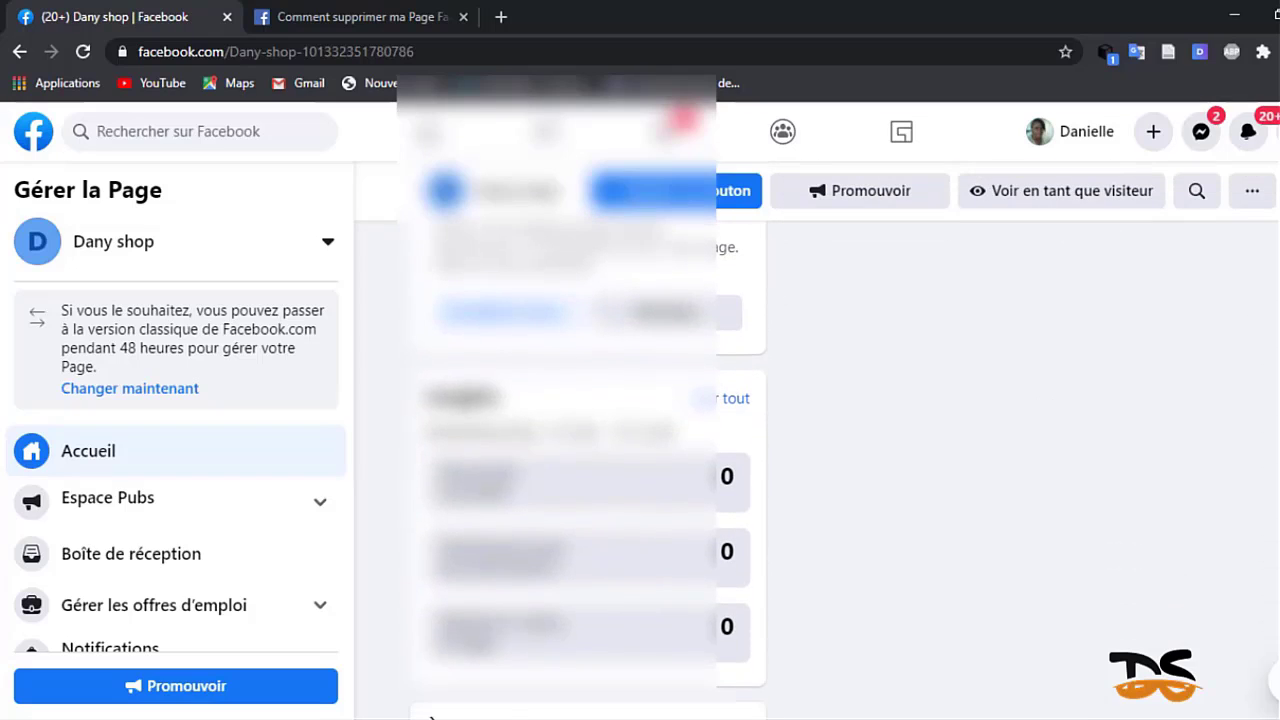
pyautogui.scroll(-1, 590, 430)
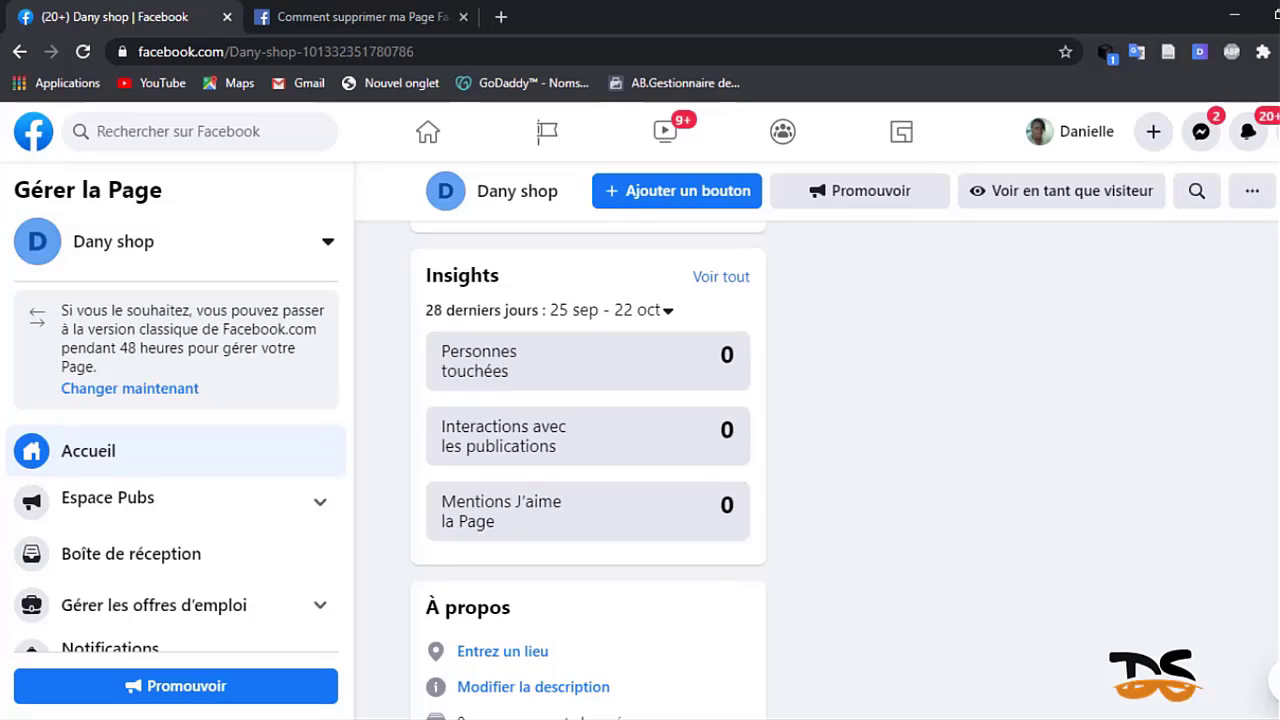
pyautogui.scroll(-1, 590, 430)
pyautogui.scroll(-1, 590, 430)
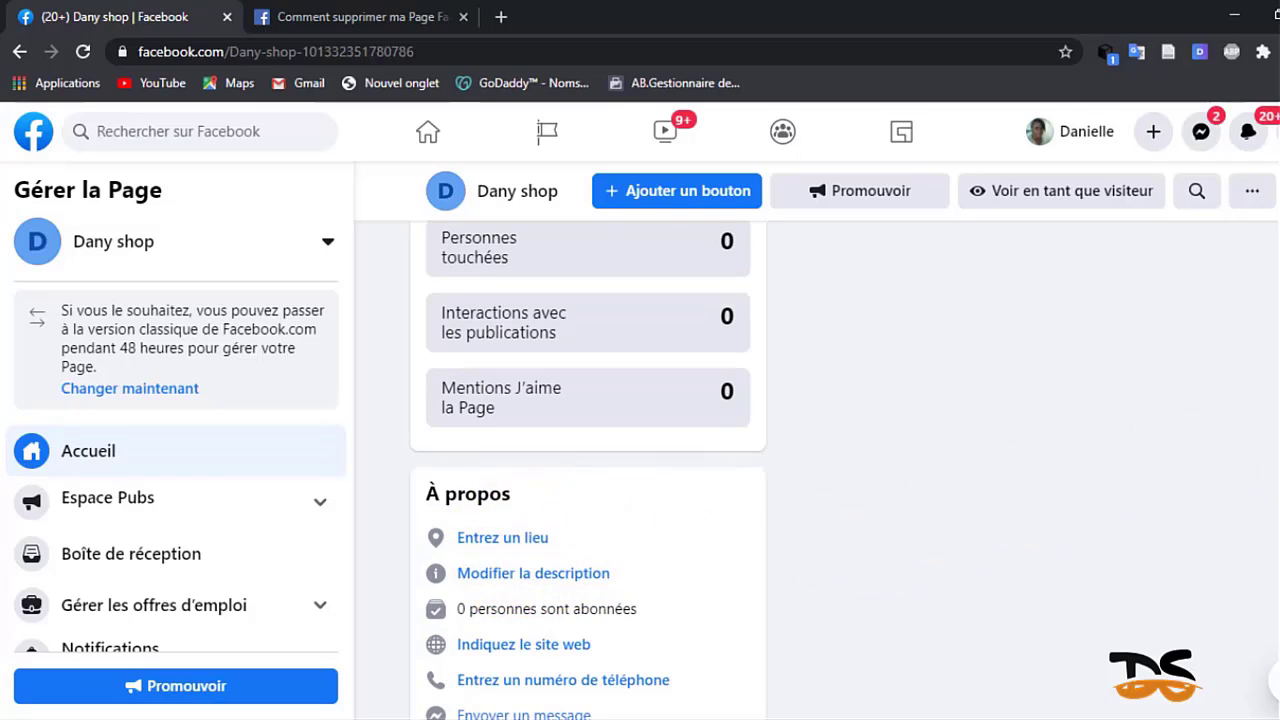
pyautogui.scroll(-2, 587, 470)
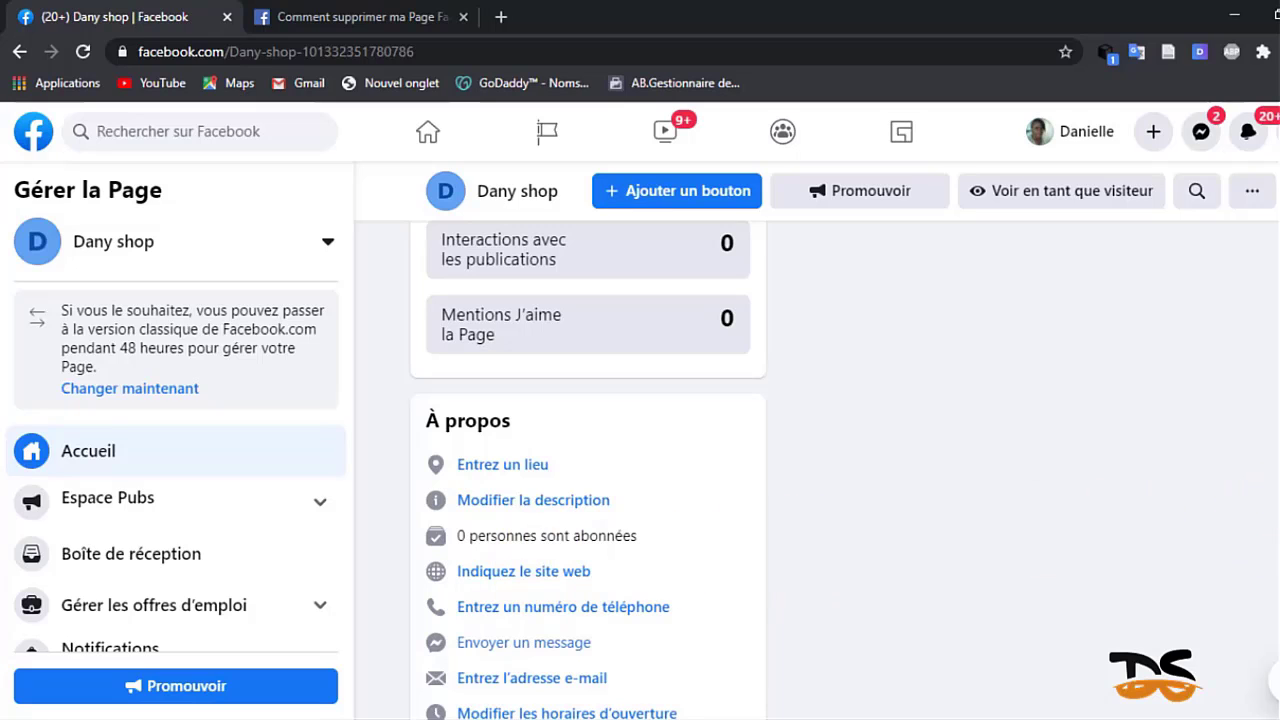
pyautogui.scroll(-1, 587, 470)
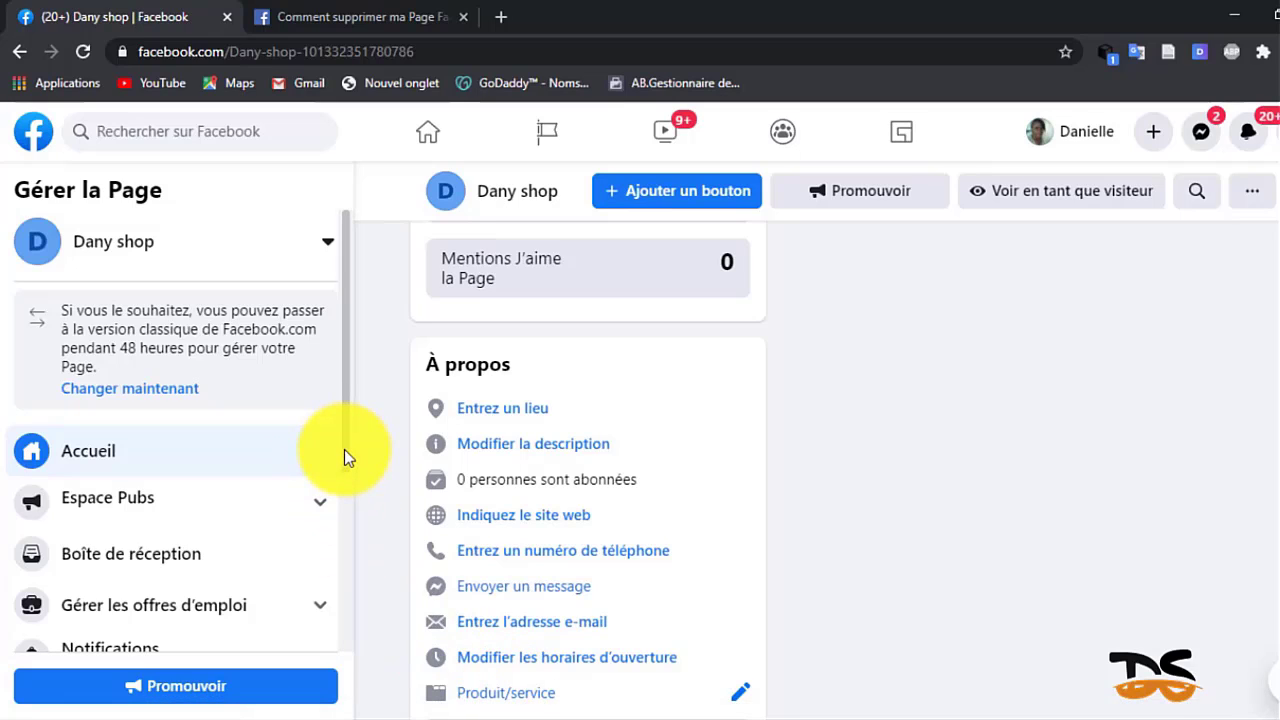
# Step: Examine the Page management options, from Espace Pubs and Boîte de réception down to Modifier les informations and Paramètres
pyautogui.scroll(-1, 343, 470)
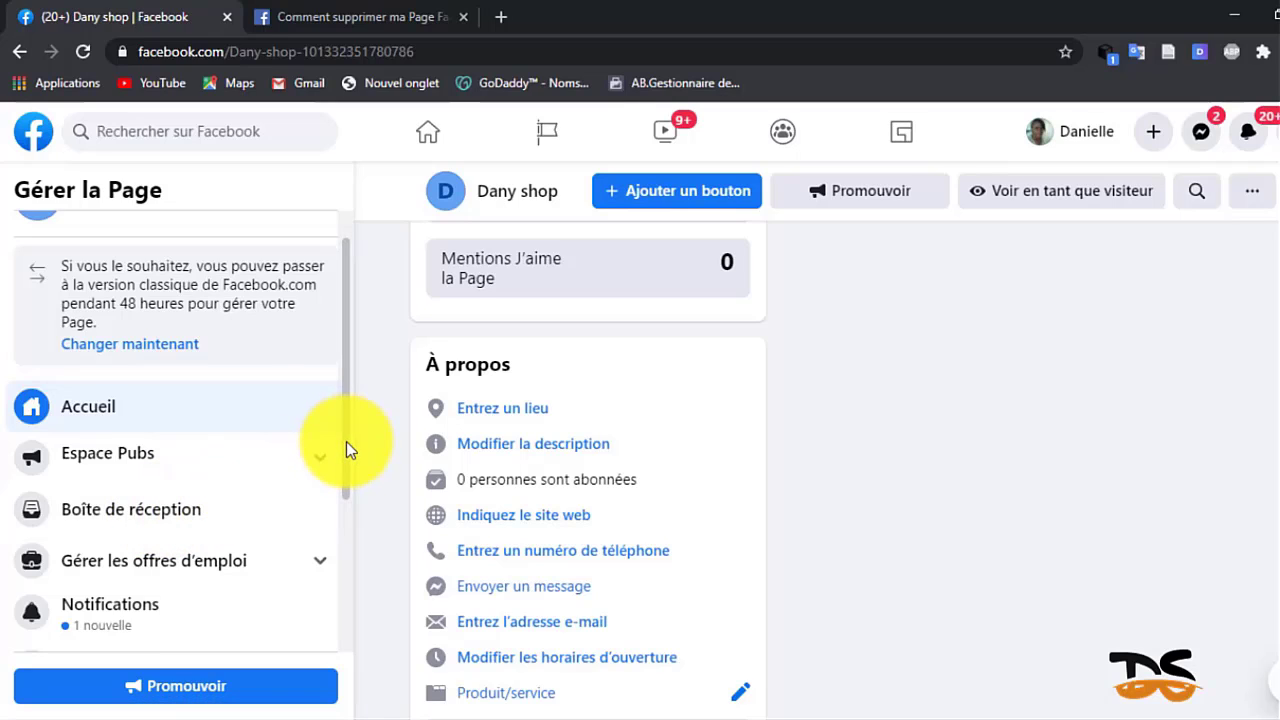
pyautogui.scroll(-1, 346, 441)
pyautogui.scroll(-4, 341, 472)
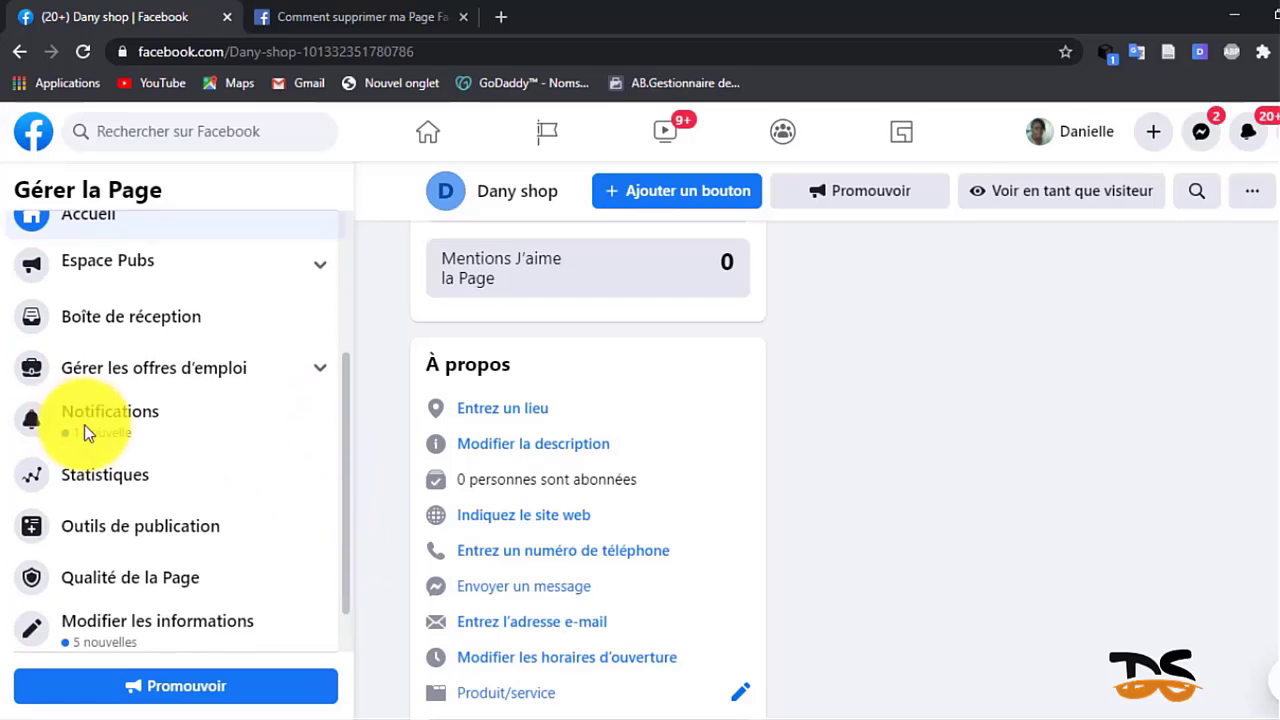
pyautogui.scroll(1, 105, 415)
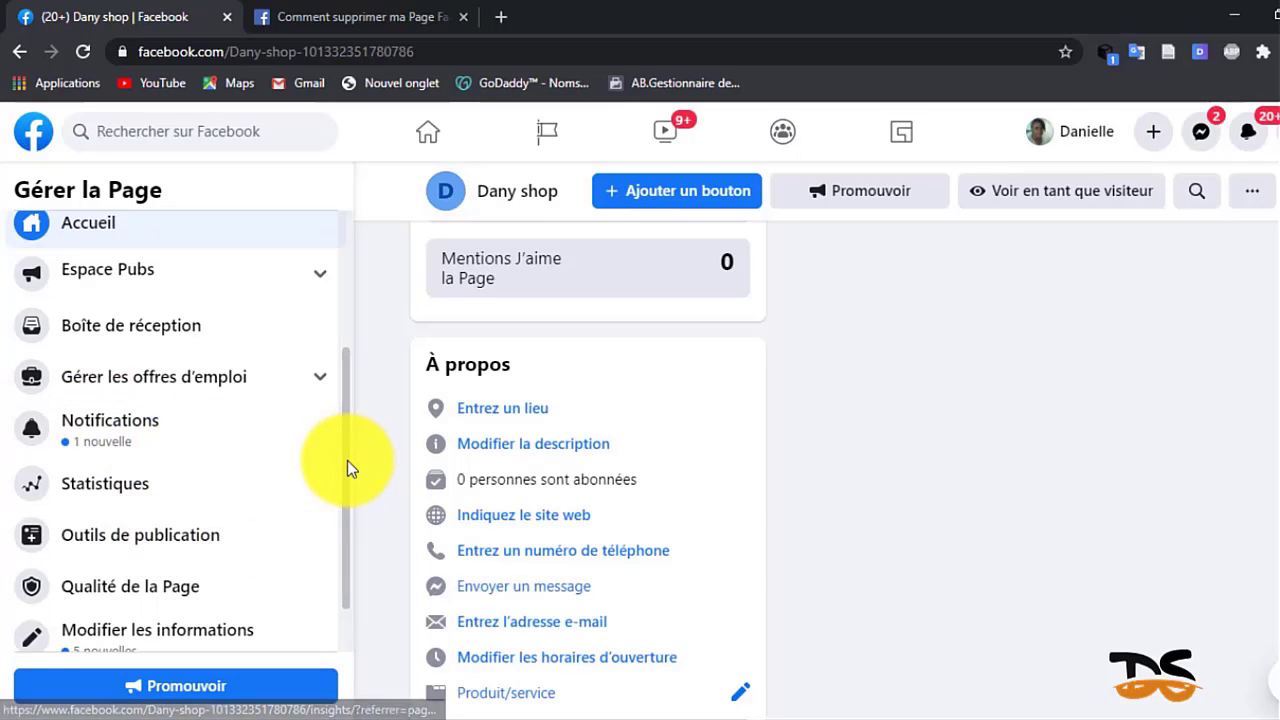
pyautogui.scroll(-2, 343, 484)
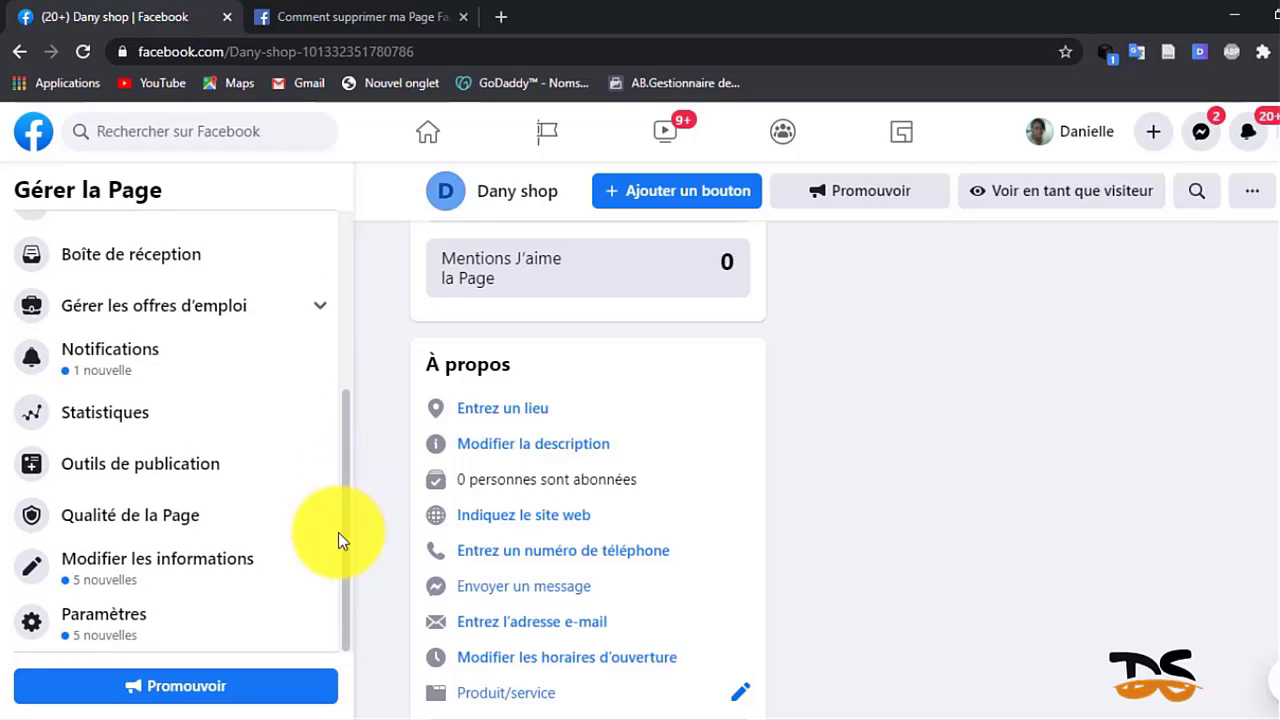